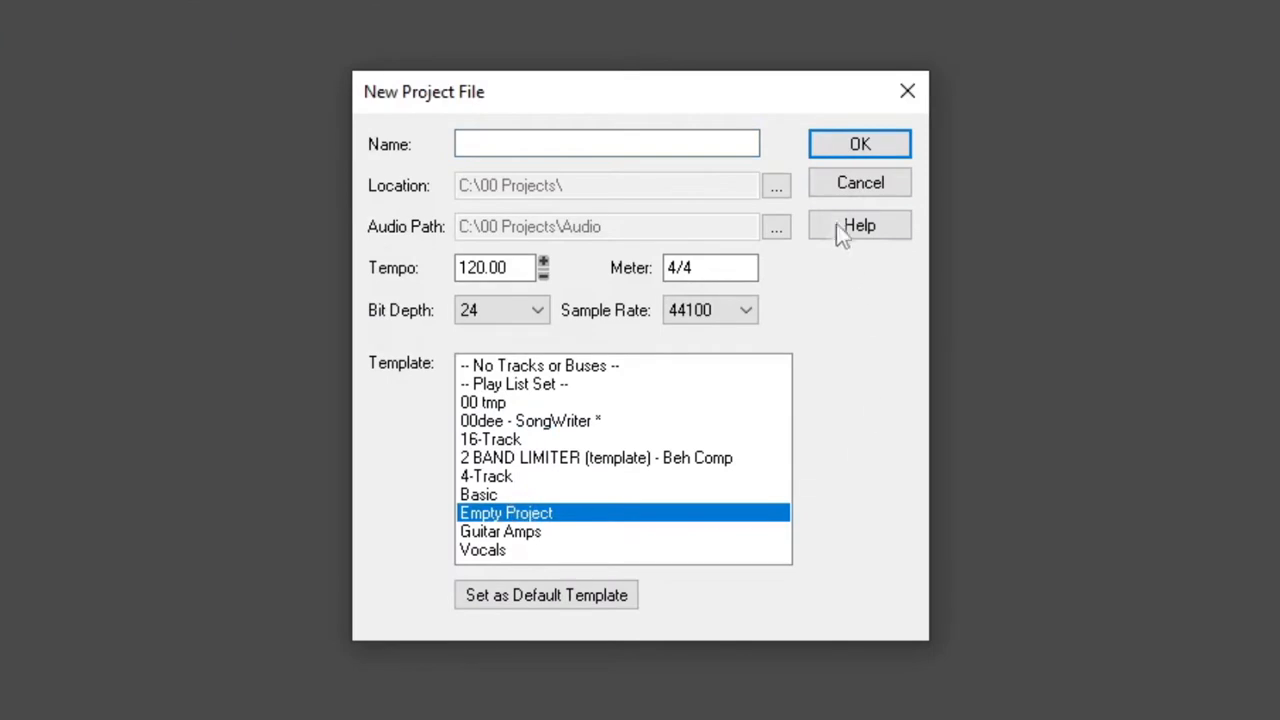
Create a new project from the Empty Project template and insert MPC Beats as a simple instrument track
{"action": "left_click", "coordinate": [857, 145]}
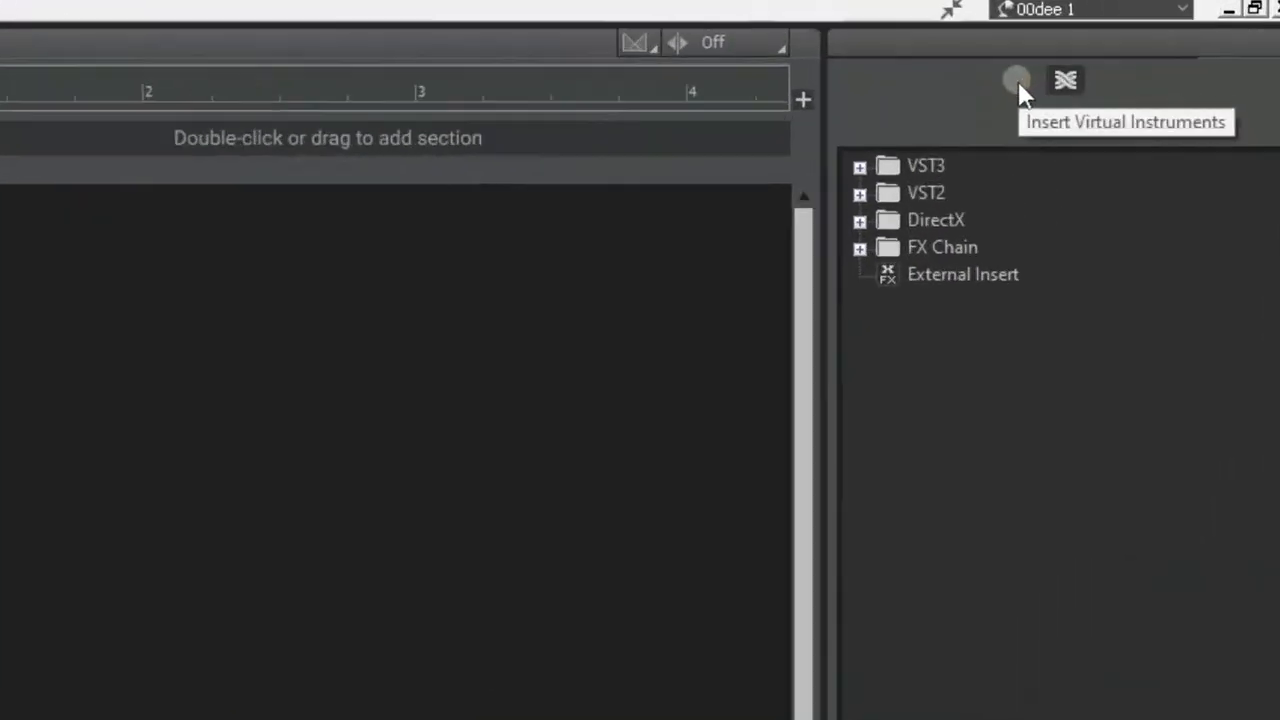
{"action": "left_click", "coordinate": [1018, 85]}
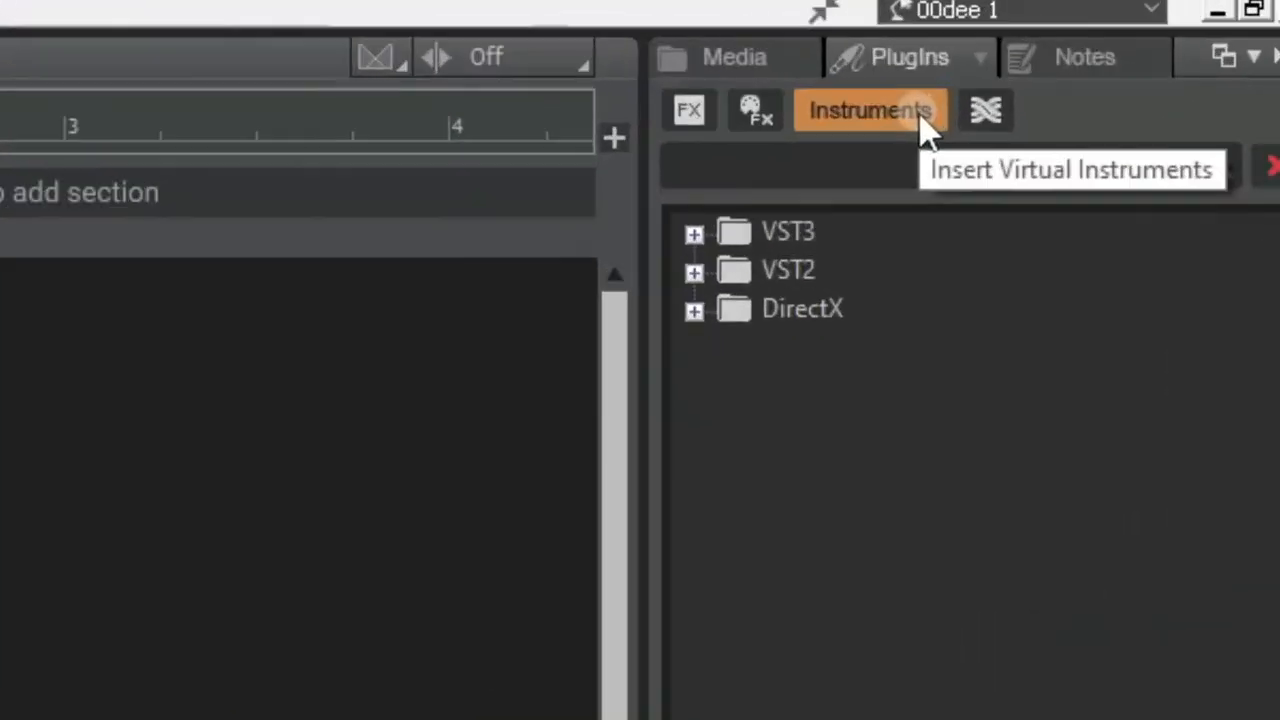
{"action": "left_click", "coordinate": [1009, 121]}
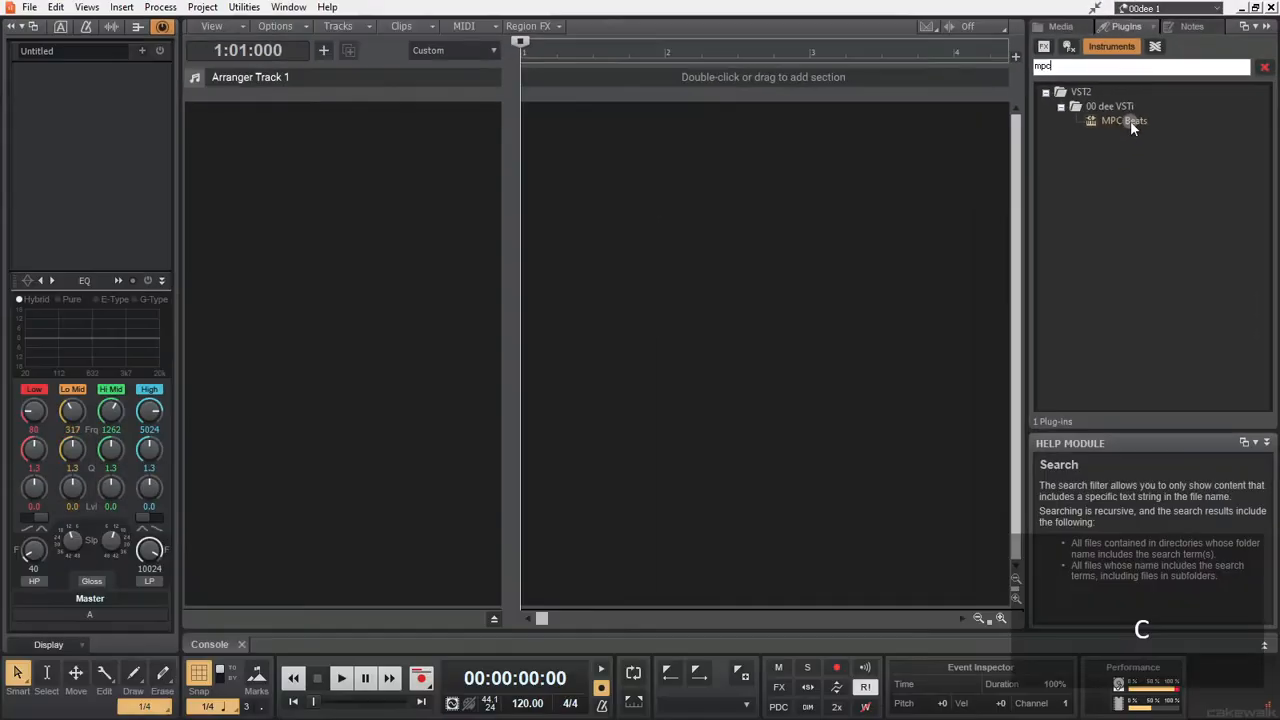
{"action": "left_click_drag", "start_coordinate": [918, 308], "coordinate": [0, 460]}
{"action": "left_click_drag", "start_coordinate": [396, 177], "coordinate": [394, 180]}
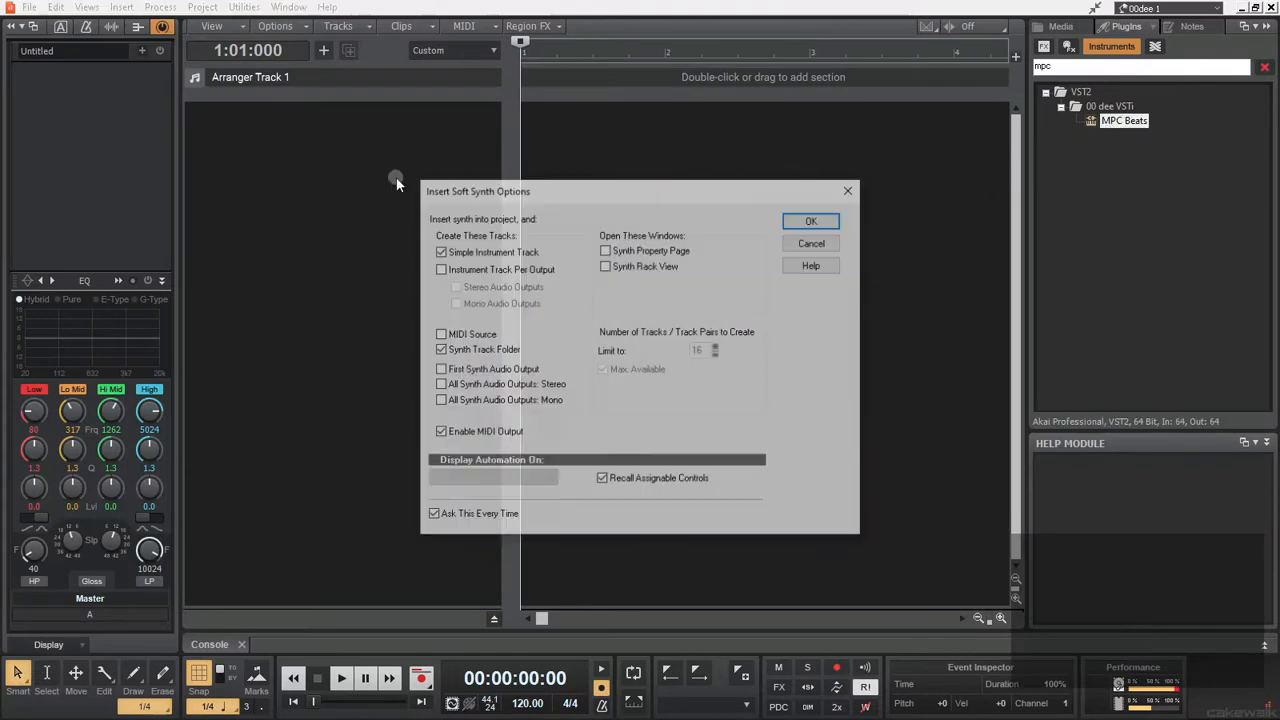
{"action": "left_click", "coordinate": [816, 220]}
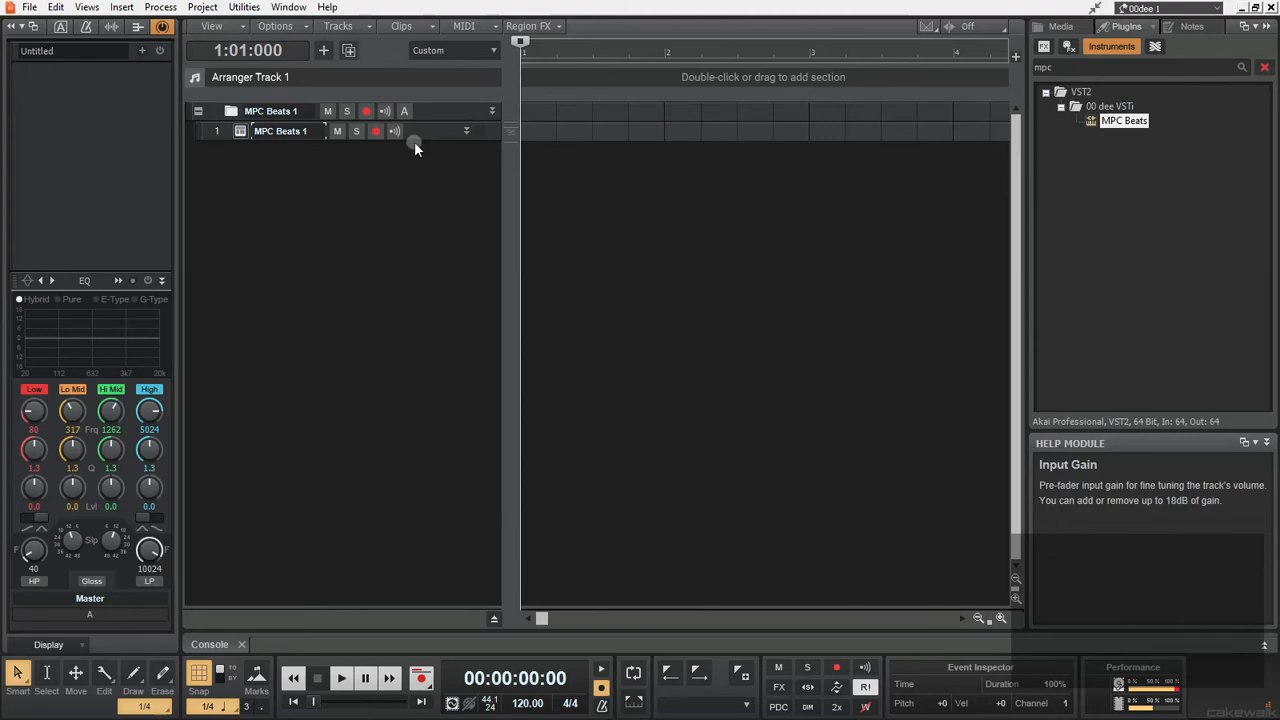
Enlarge the MPC Beats 1 track, load the FutureHouse-Kit-Cr2 FutureHouse drum kit in its instrument and close the instrument window
{"action": "left_click_drag", "start_coordinate": [420, 141], "coordinate": [407, 279]}
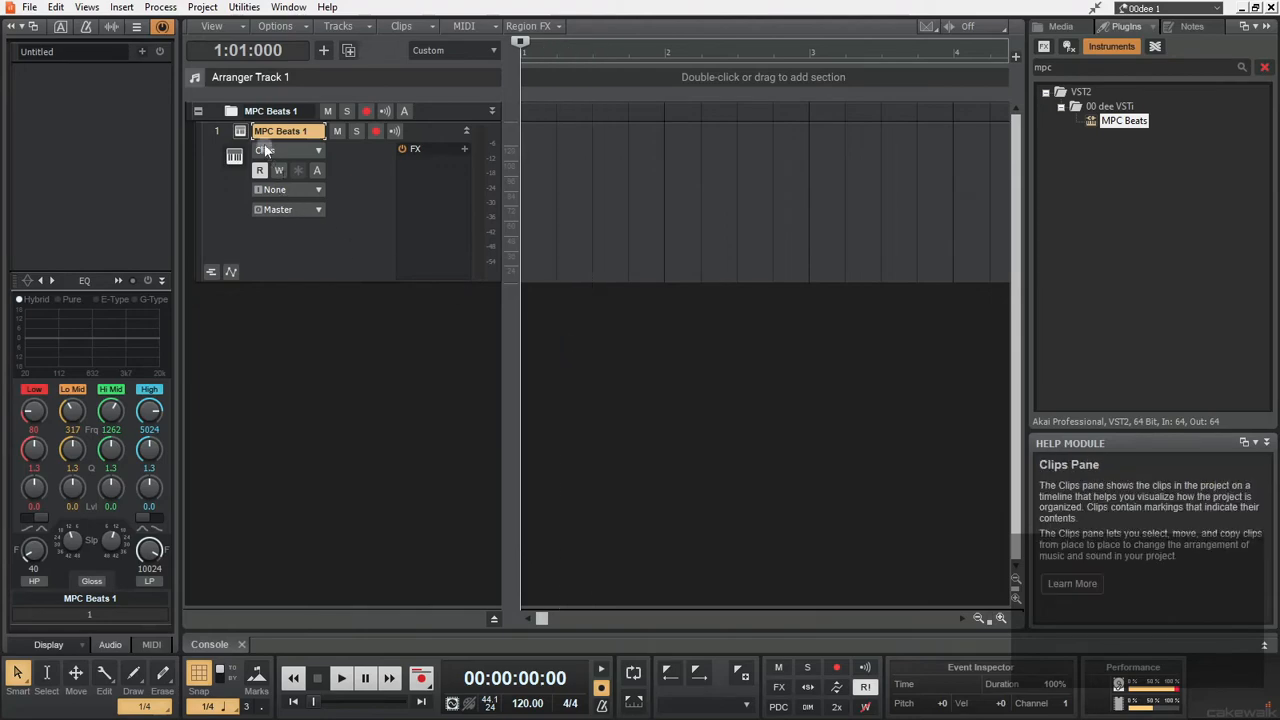
{"action": "left_click", "coordinate": [246, 131]}
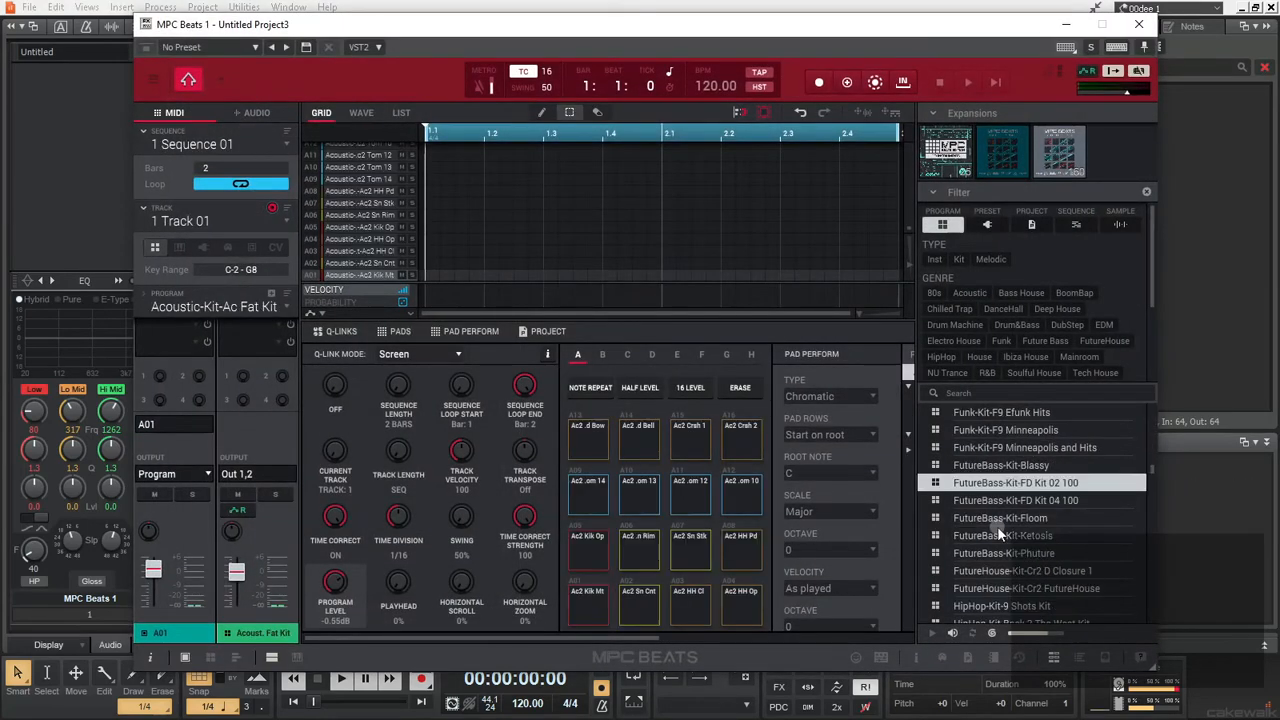
{"action": "left_click", "coordinate": [998, 524]}
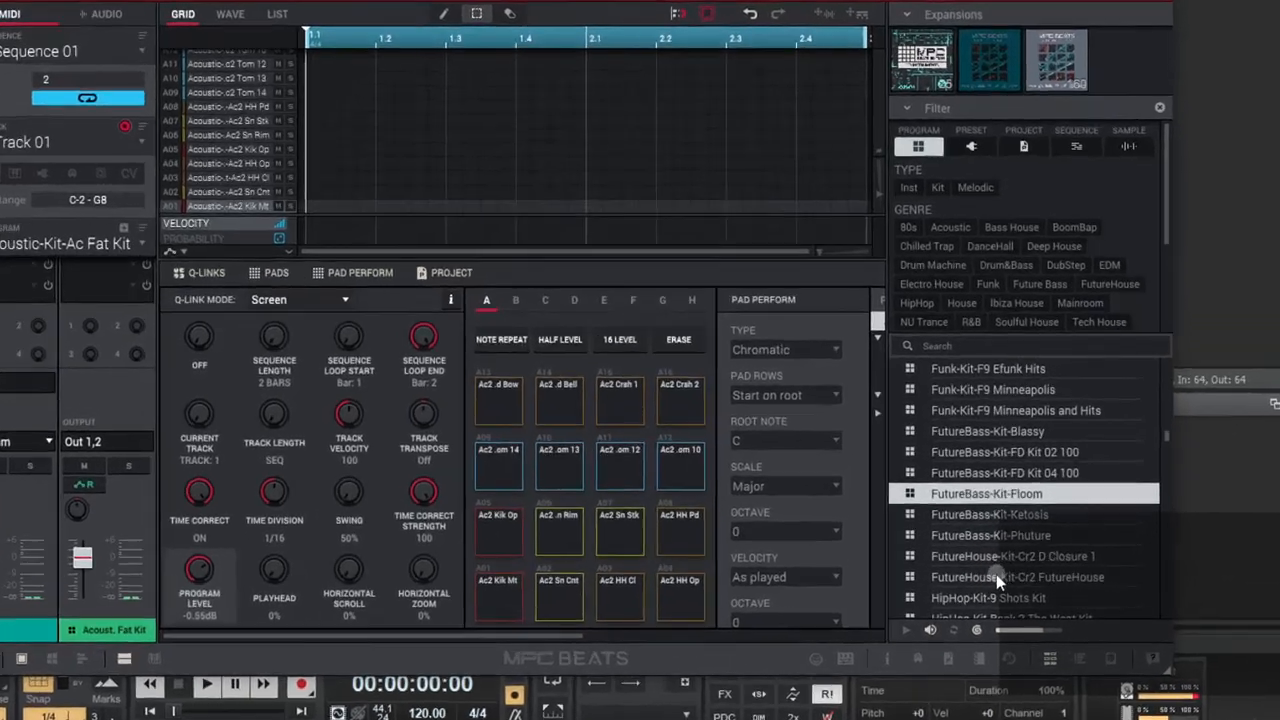
{"action": "left_click", "coordinate": [1016, 586]}
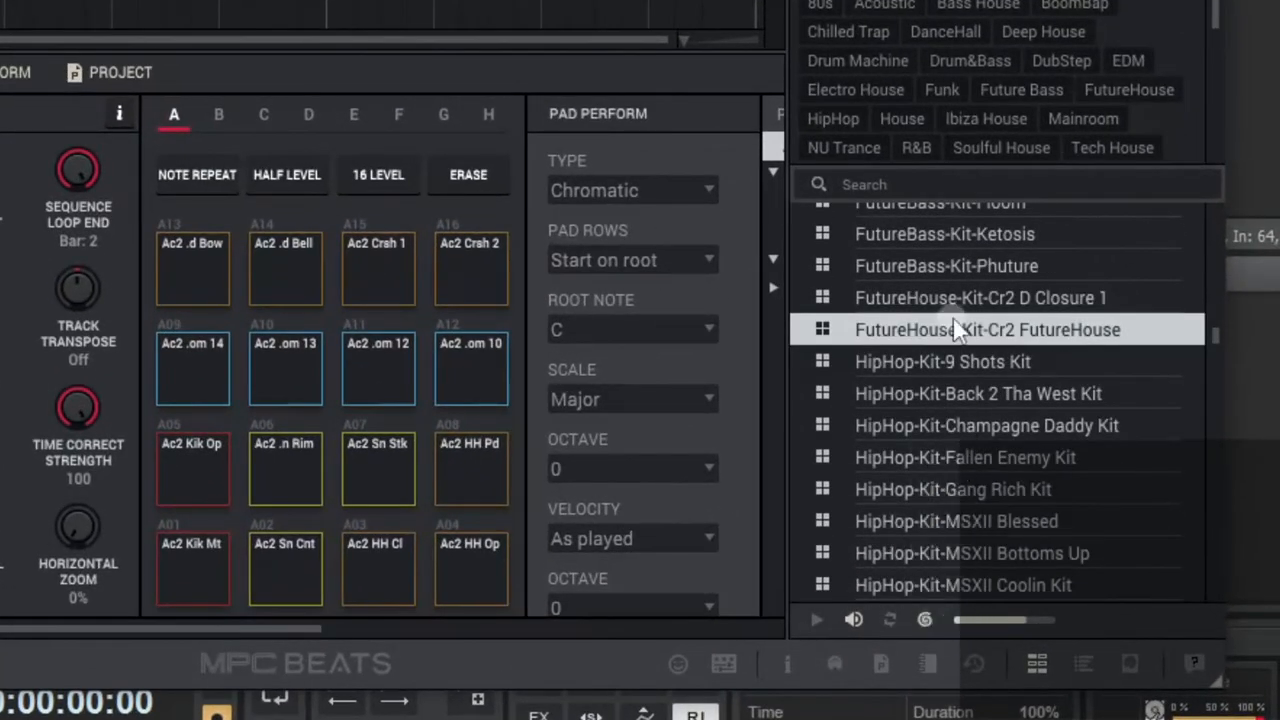
{"action": "left_click_drag", "start_coordinate": [988, 336], "coordinate": [200, 552]}
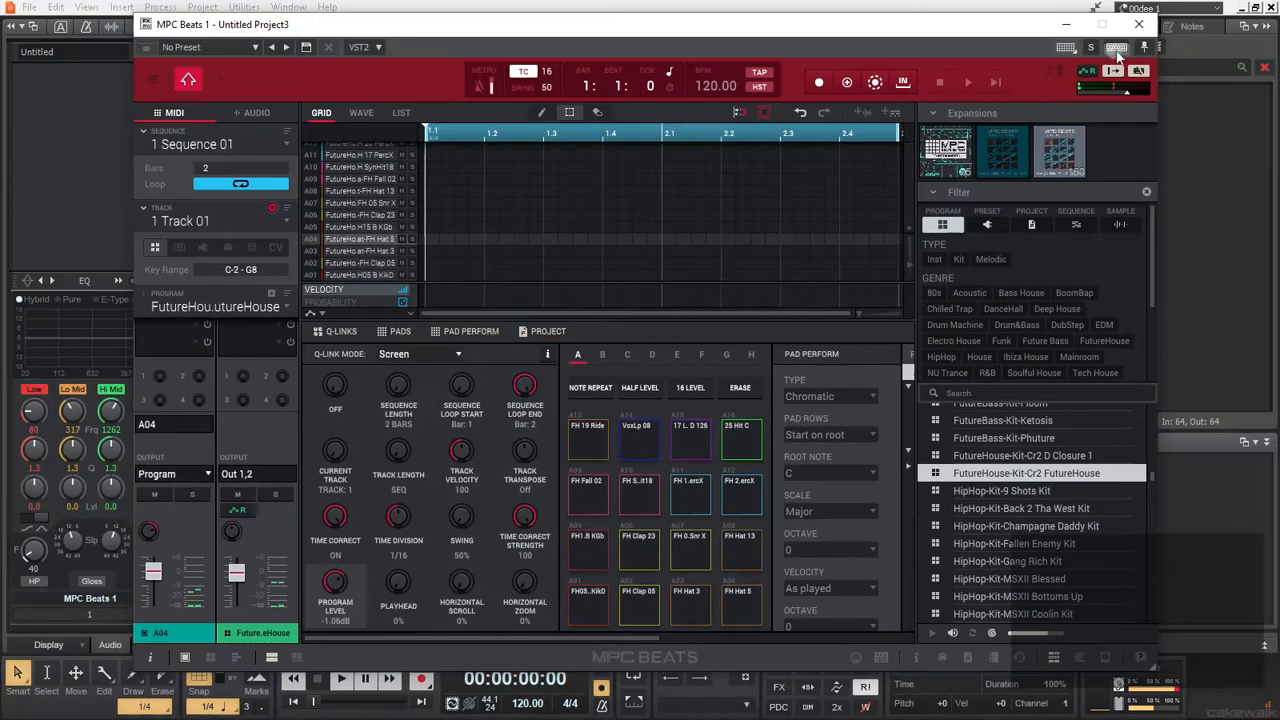
{"action": "left_click", "coordinate": [1140, 26]}
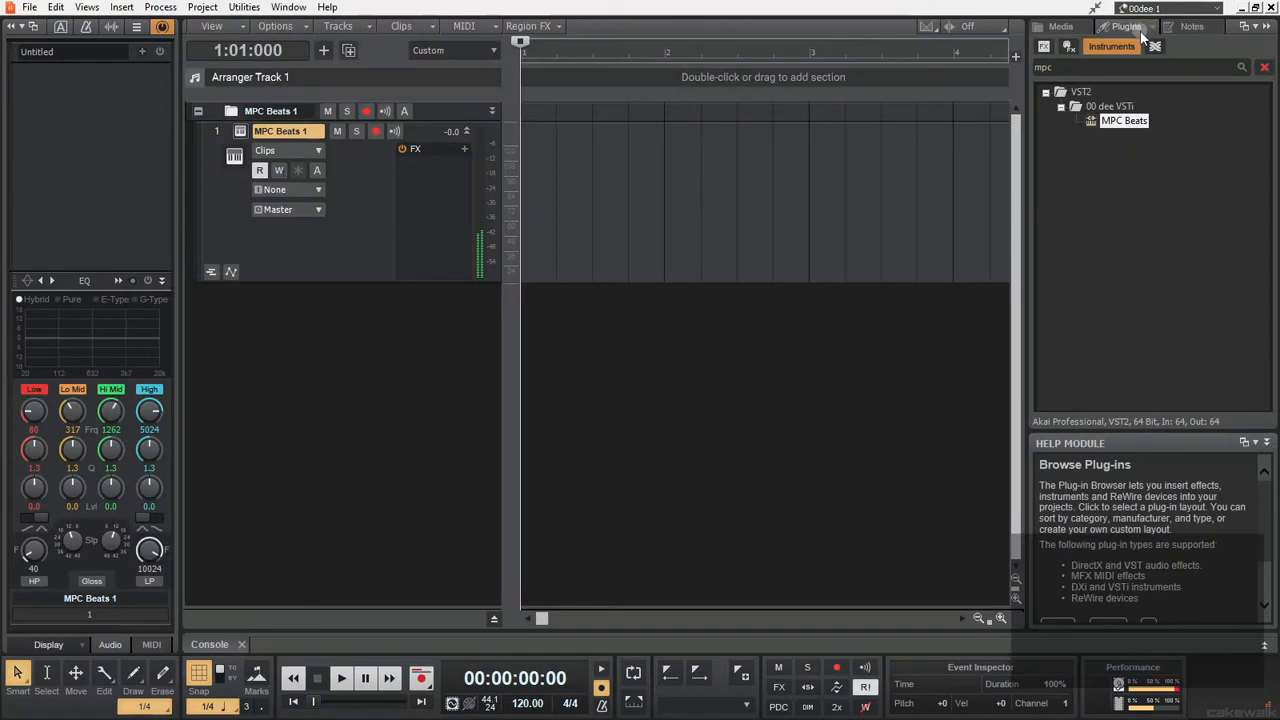
Arm the MPC Beats 1 track with input echo on, and enable its 1/16 input quantize
{"action": "left_click", "coordinate": [377, 132]}
{"action": "left_click", "coordinate": [395, 132]}
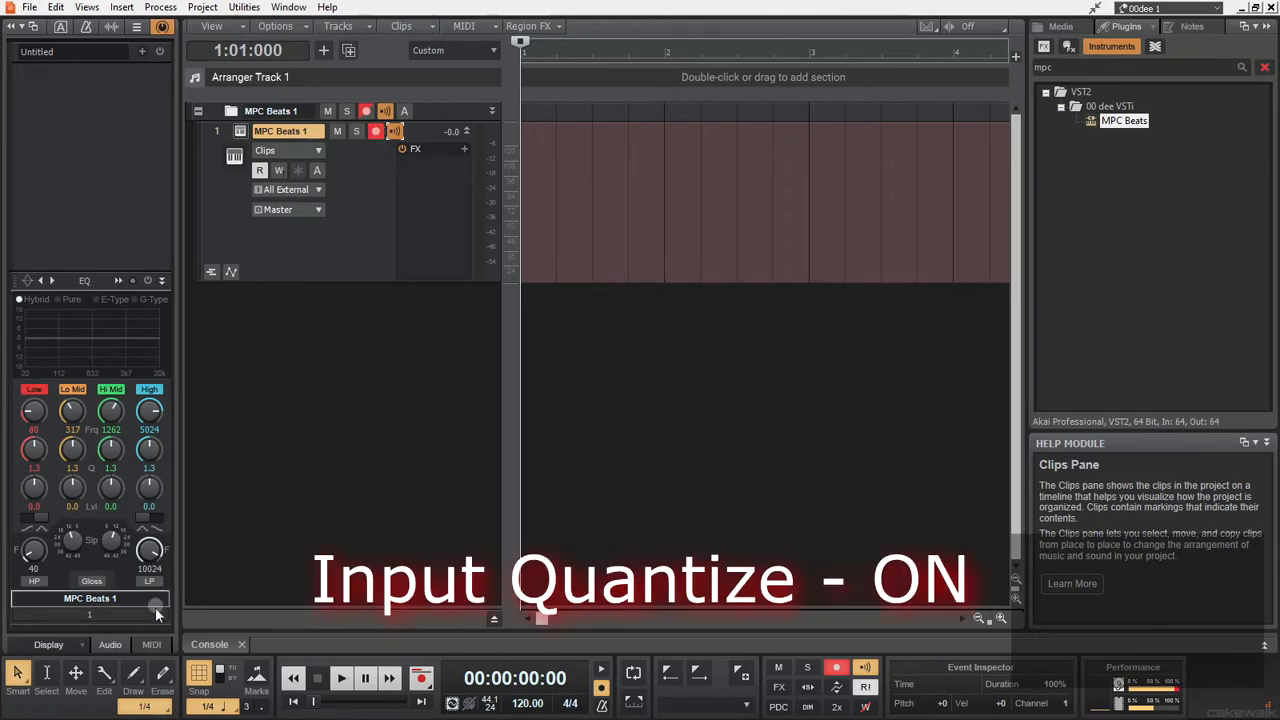
{"action": "left_click", "coordinate": [152, 644]}
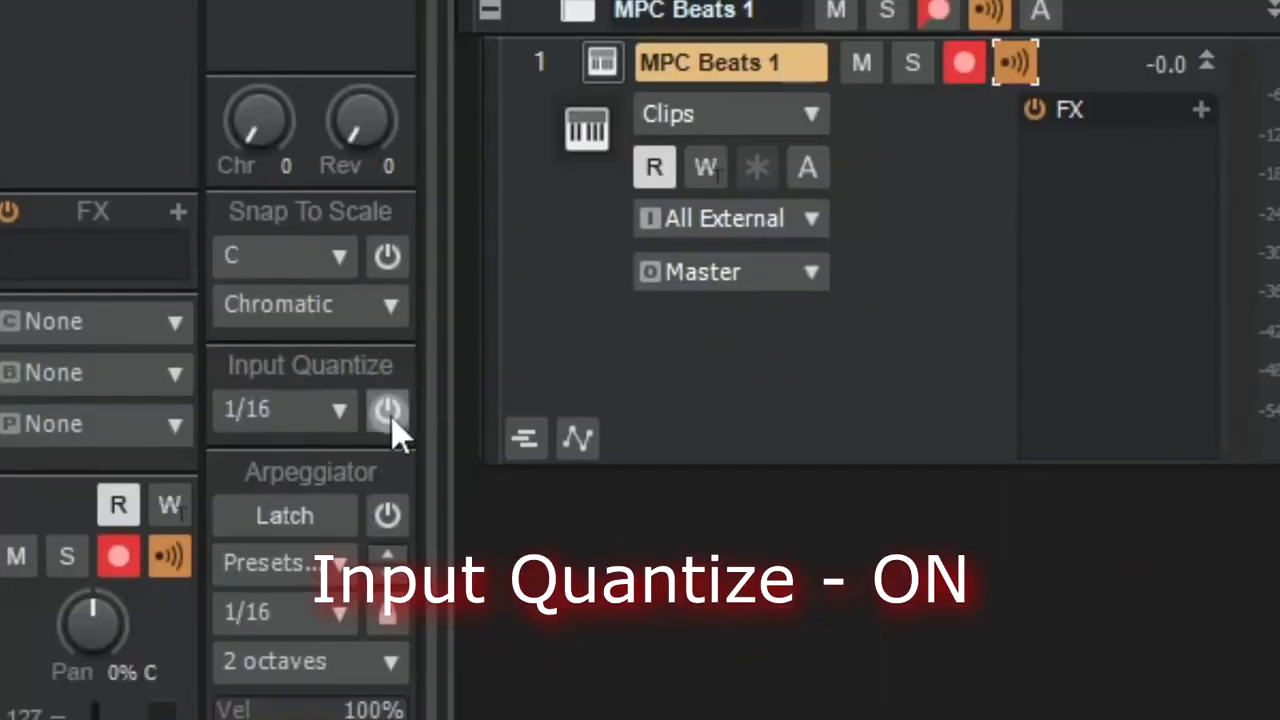
{"action": "left_click", "coordinate": [159, 261]}
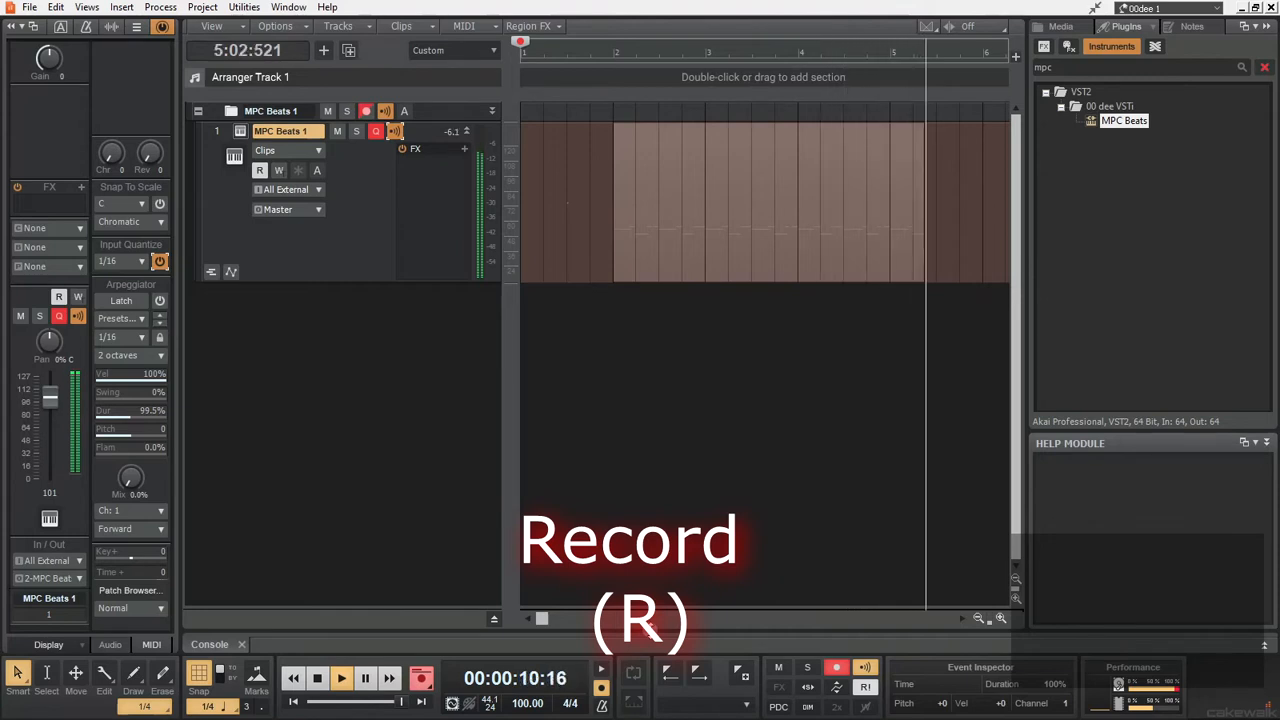
Finish the first drum take, record a second one over measures 2 to 5 on the MPC Beats 1 track, and play them back
{"action": "key", "text": "space"}
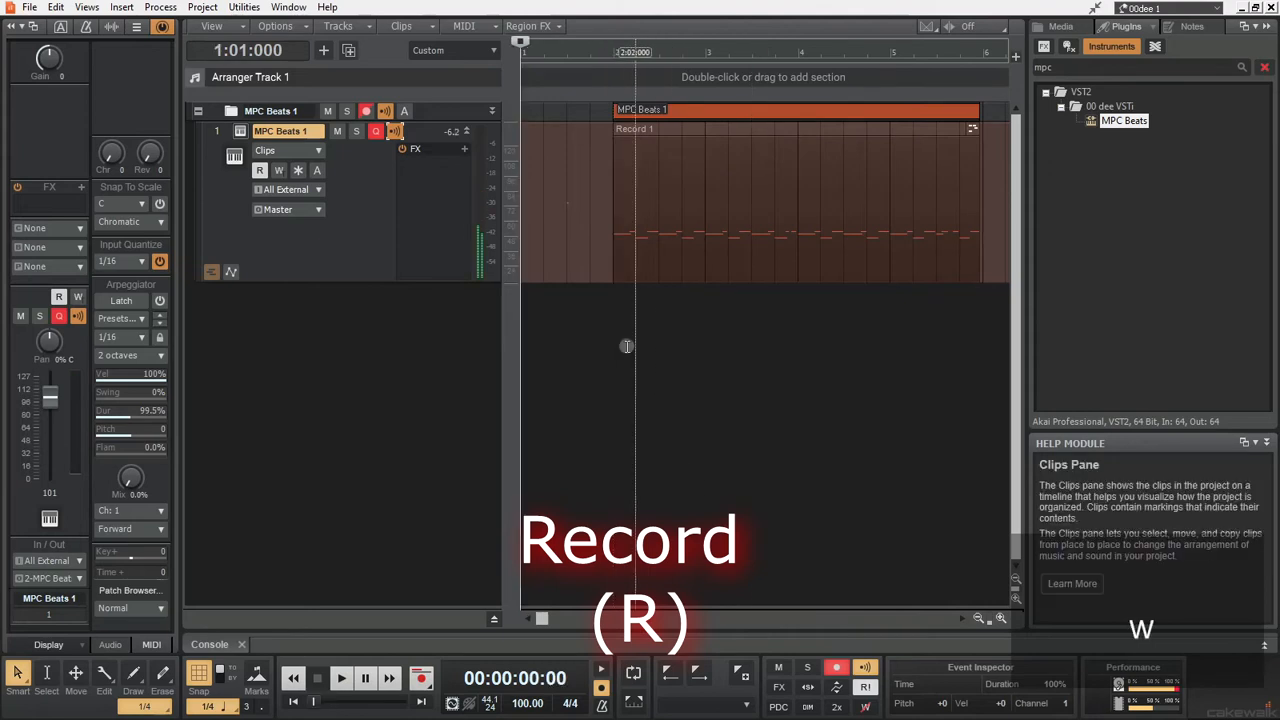
{"action": "key", "text": "r"}
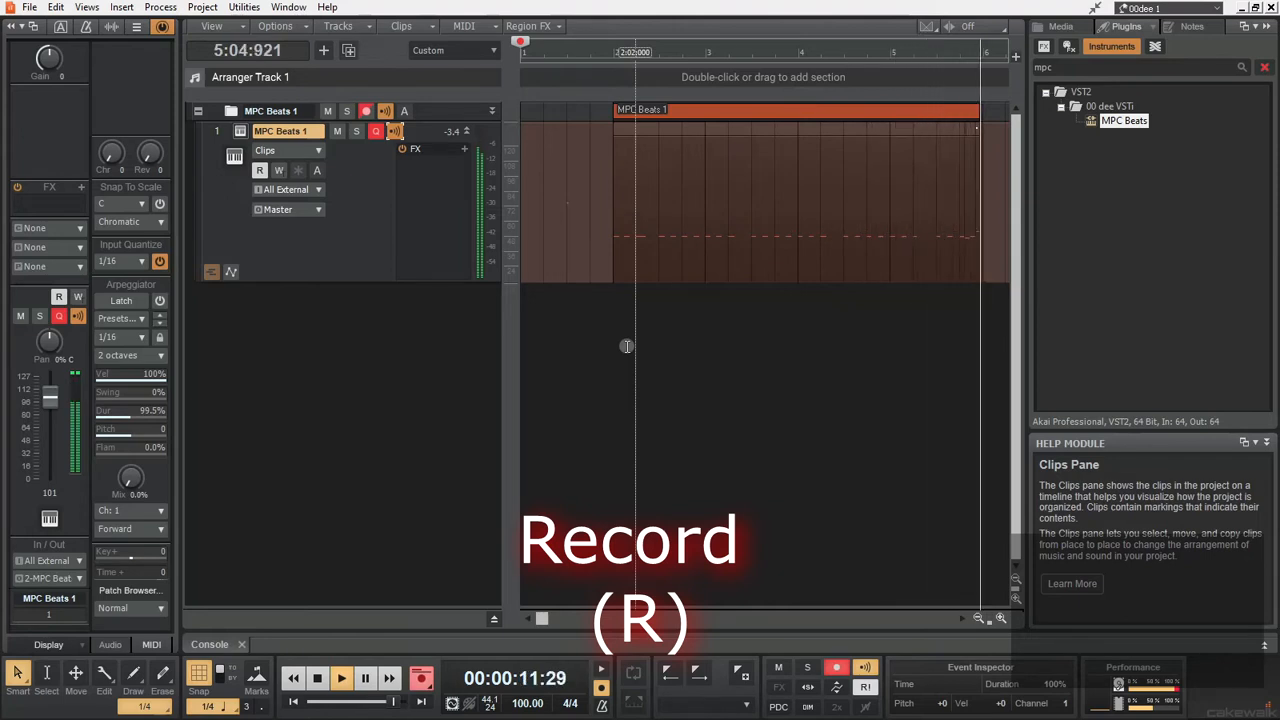
{"action": "key", "text": "space"}
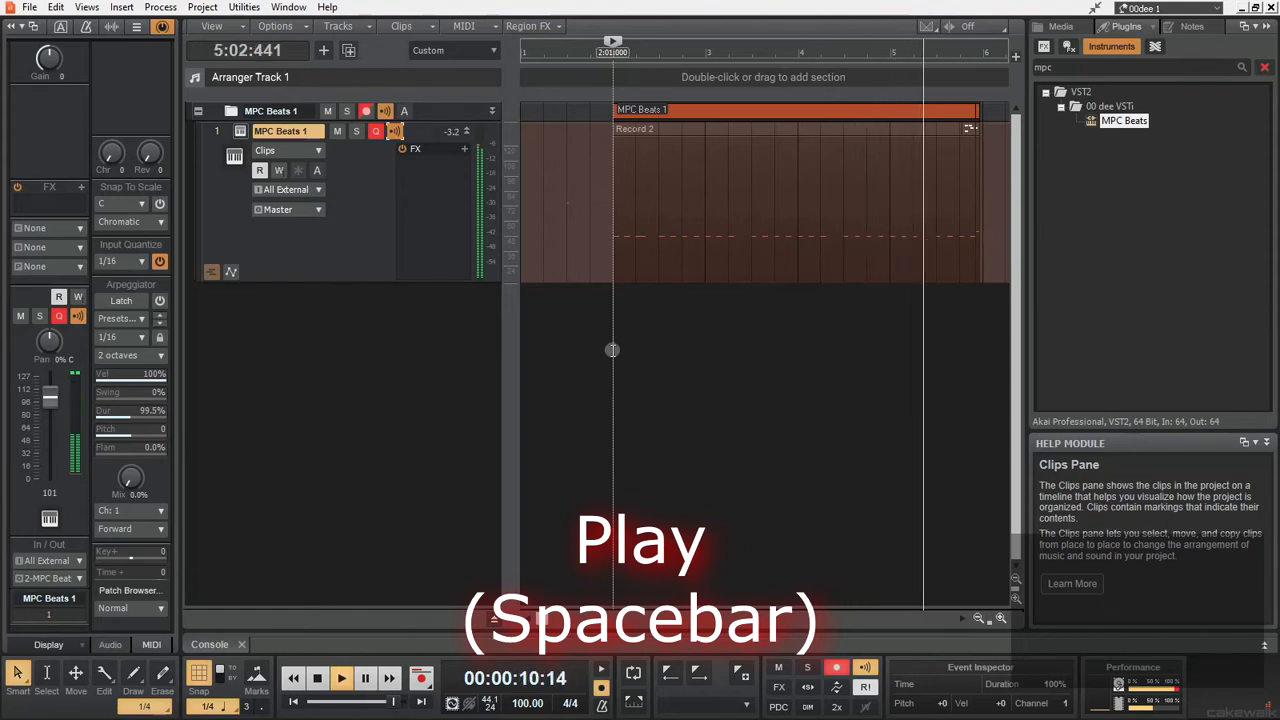
{"action": "key", "text": "space"}
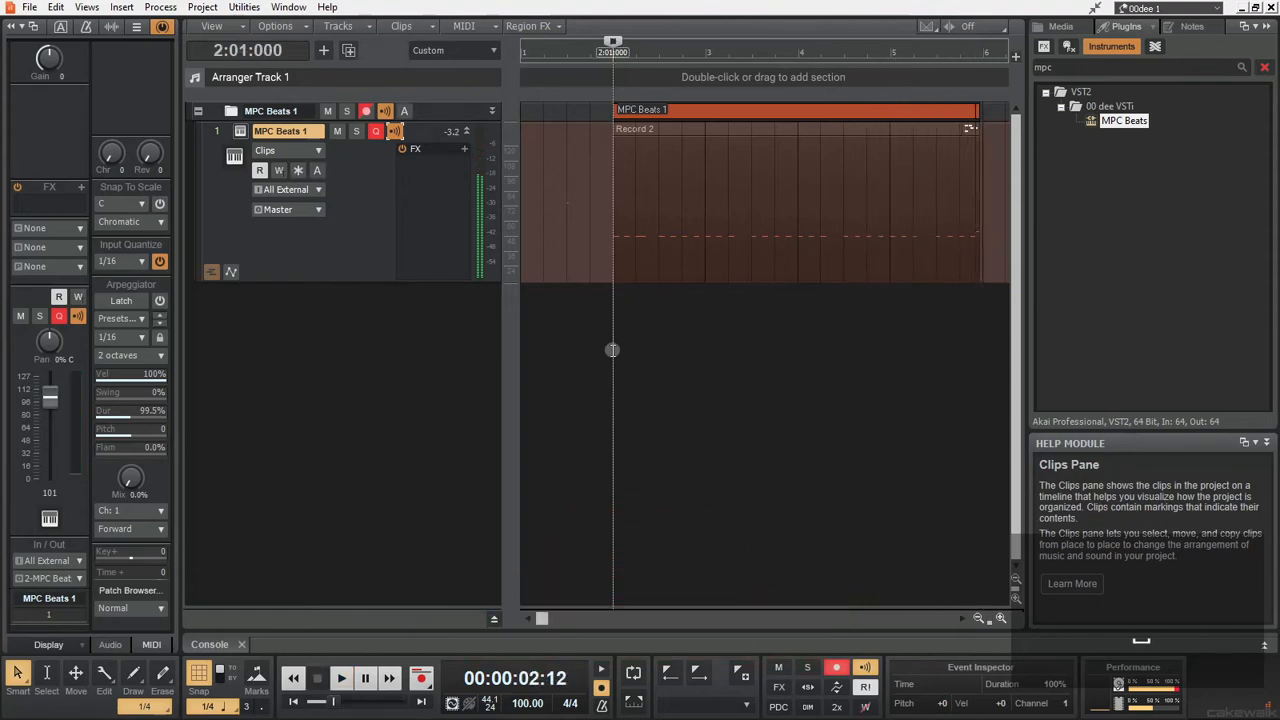
Bounce the overlapping recorded drum takes on the MPC Beats 1 track into a single clip
{"action": "left_click_drag", "start_coordinate": [586, 200], "coordinate": [742, 340]}
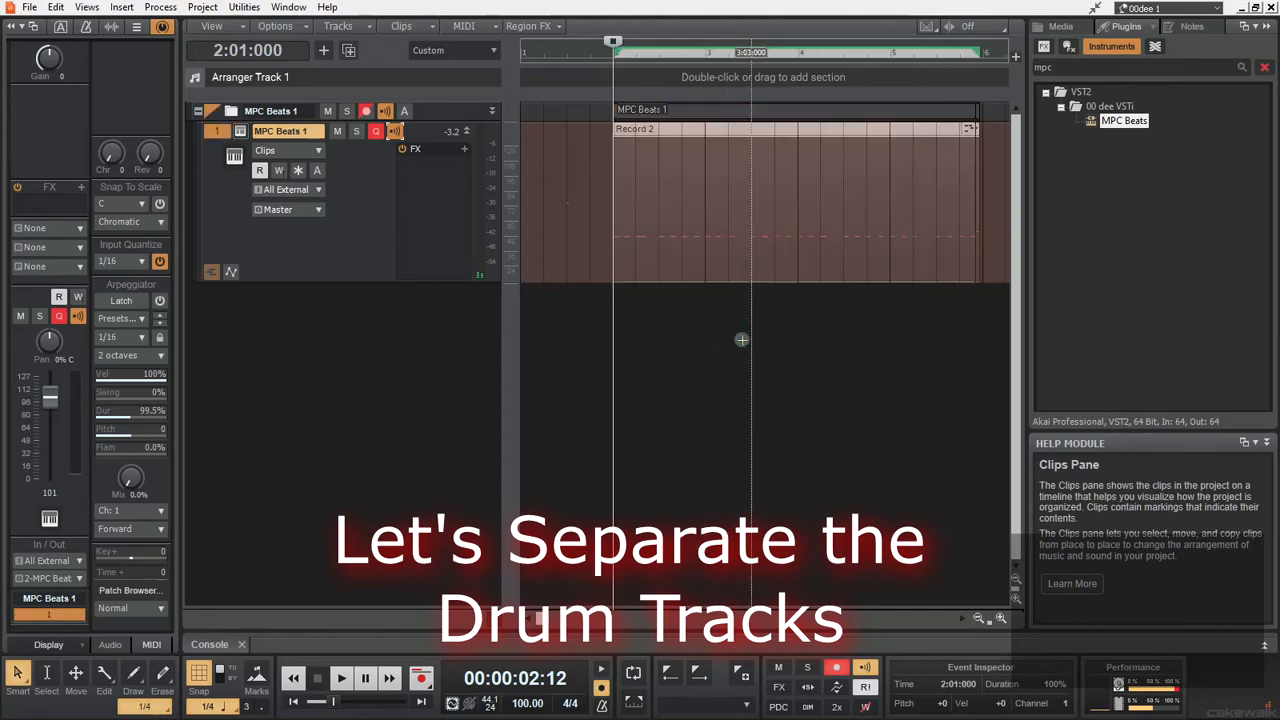
{"action": "left_click", "coordinate": [415, 27]}
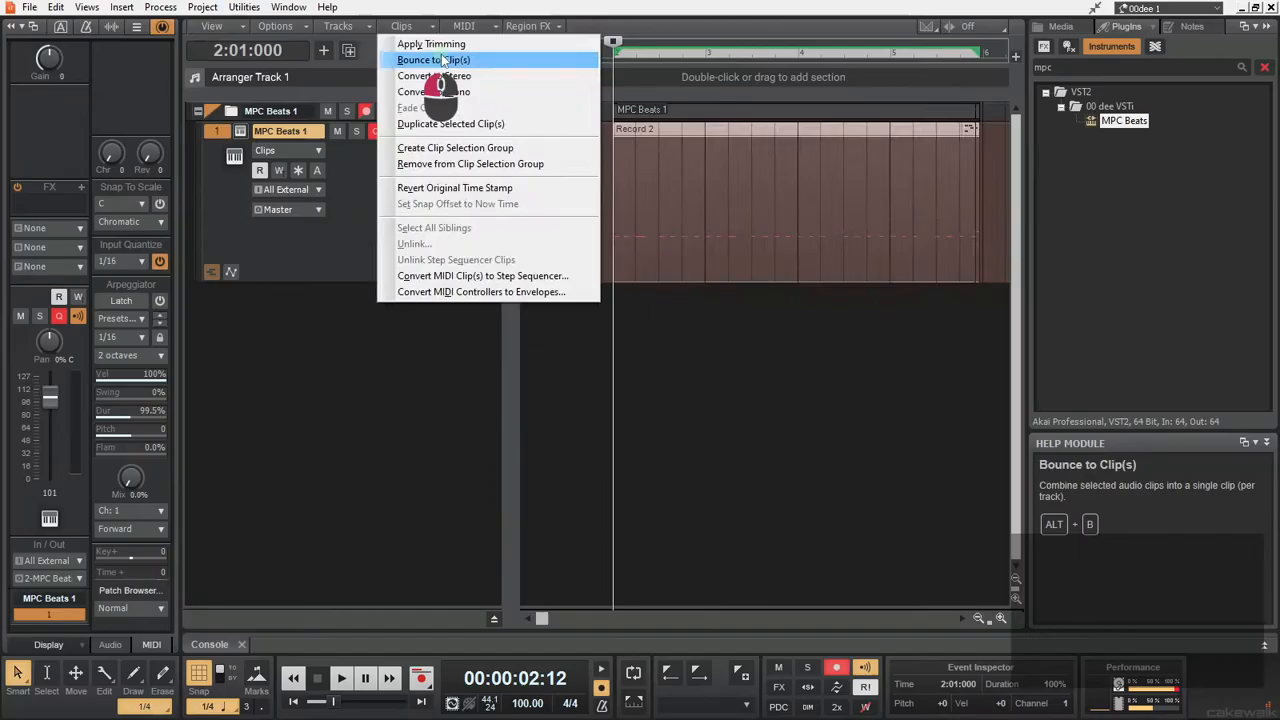
{"action": "left_click", "coordinate": [645, 160]}
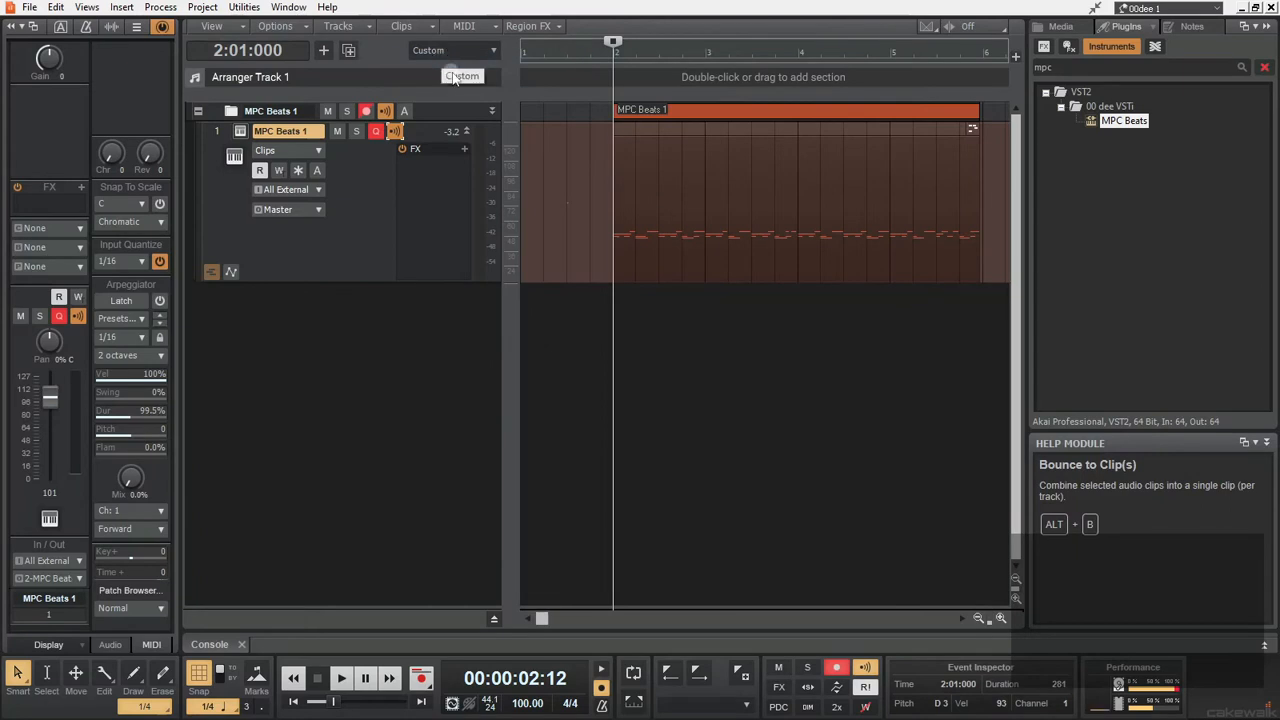
Run the CAL script Split Note to Tracks.cal on the bounced drum clip
{"action": "left_click", "coordinate": [694, 136]}
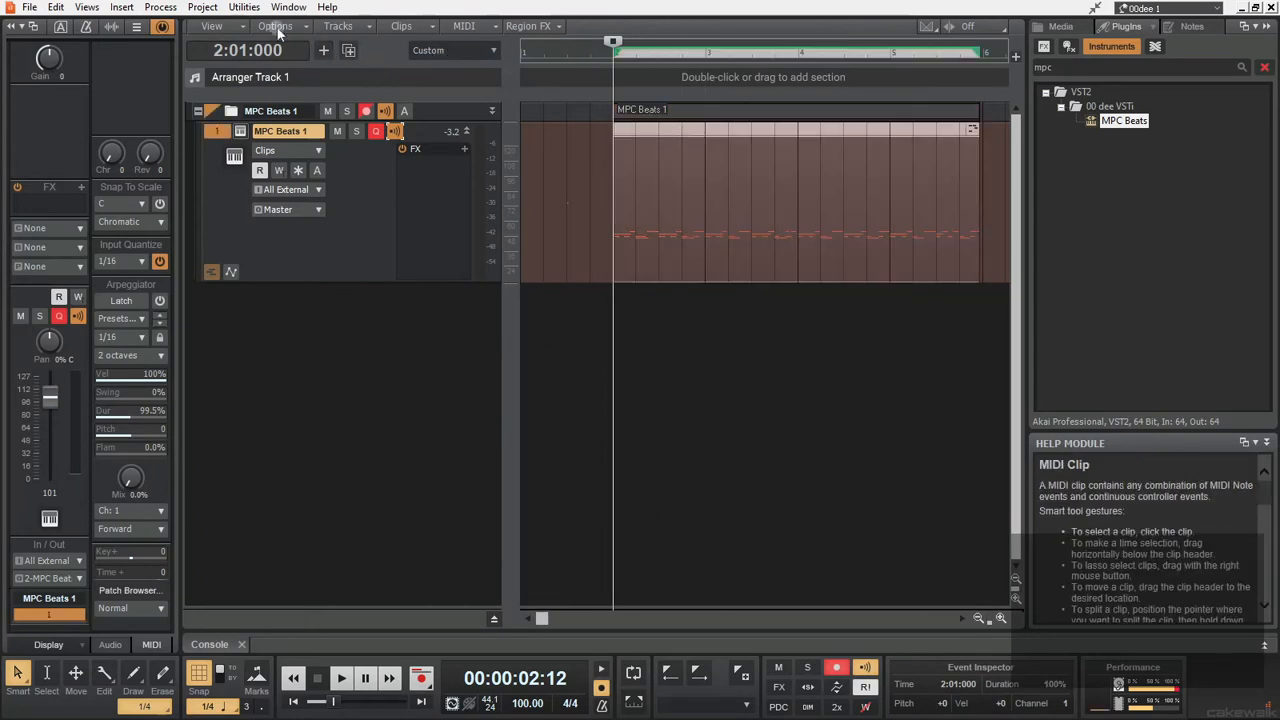
{"action": "left_click", "coordinate": [159, 8]}
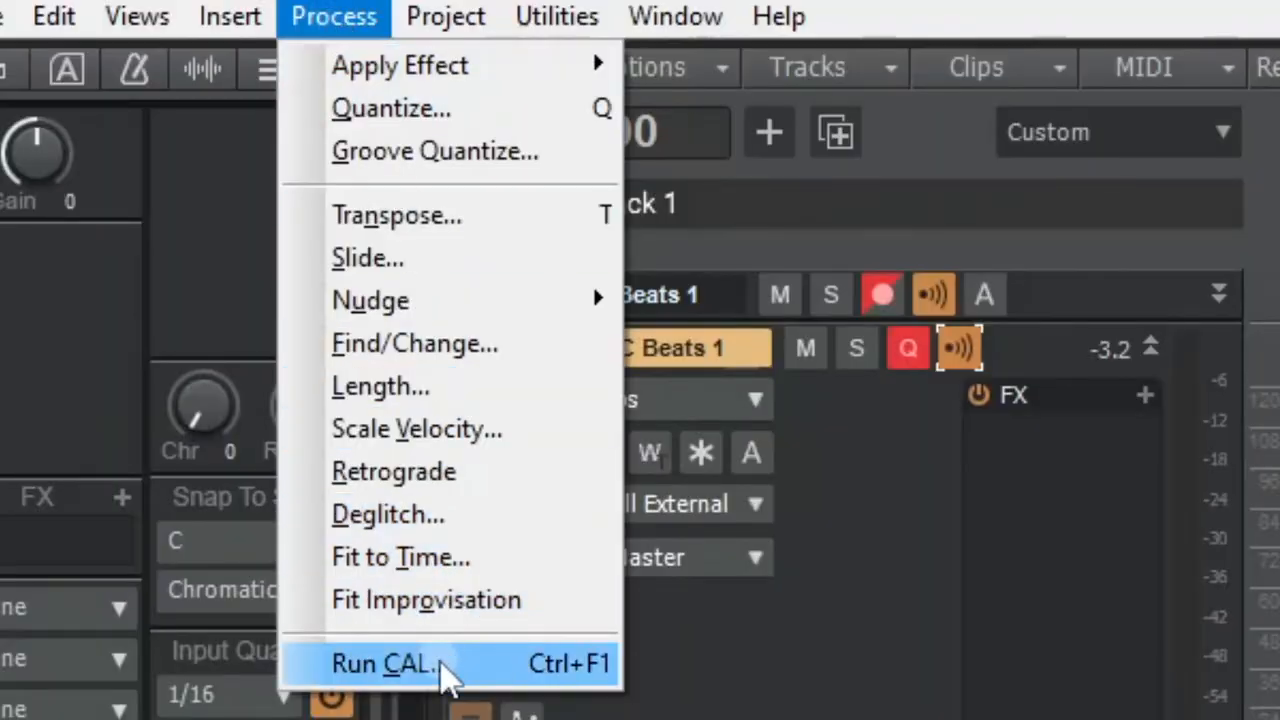
{"action": "left_click", "coordinate": [440, 668]}
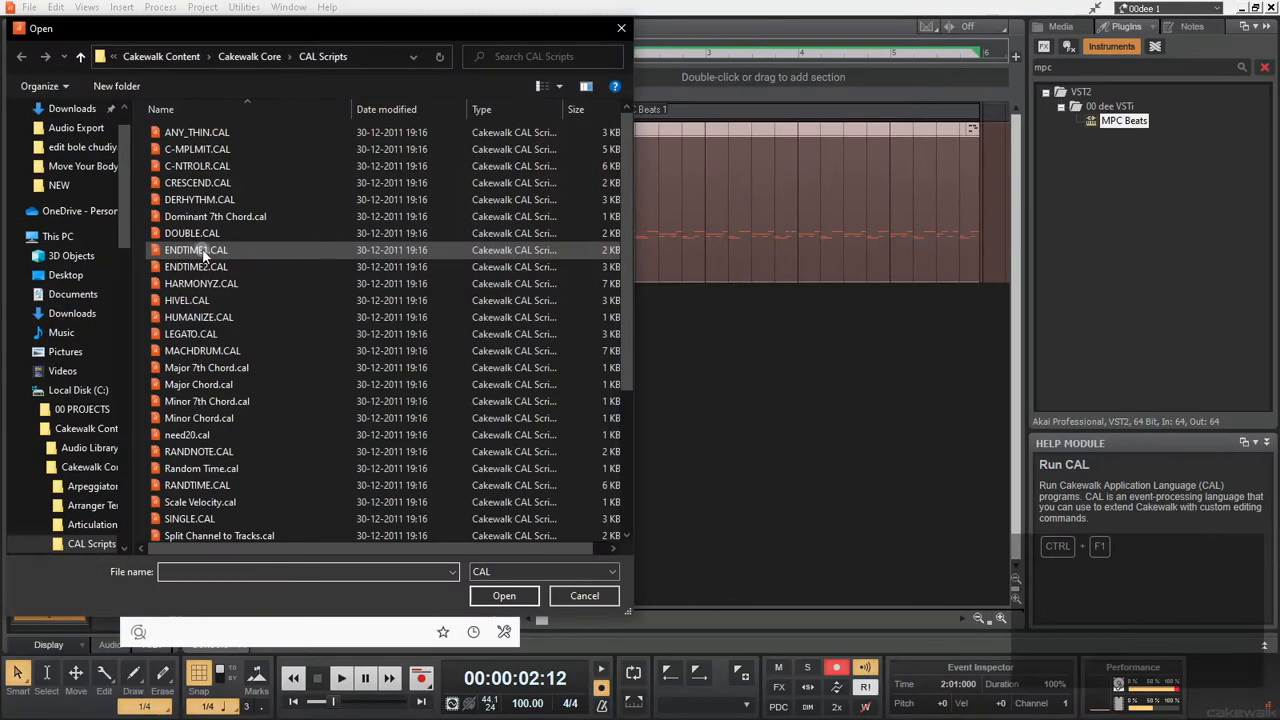
{"action": "scroll", "coordinate": [375, 381], "scroll_direction": "down", "scroll_amount": 1}
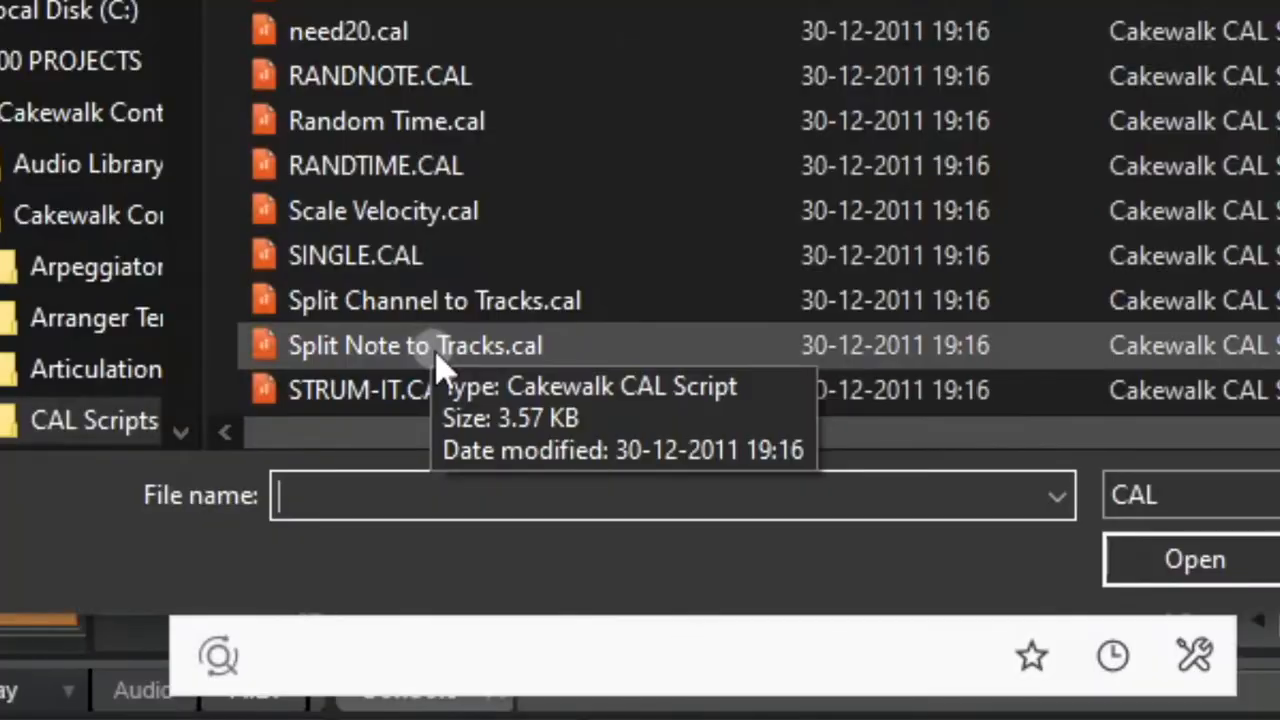
{"action": "left_click", "coordinate": [219, 515]}
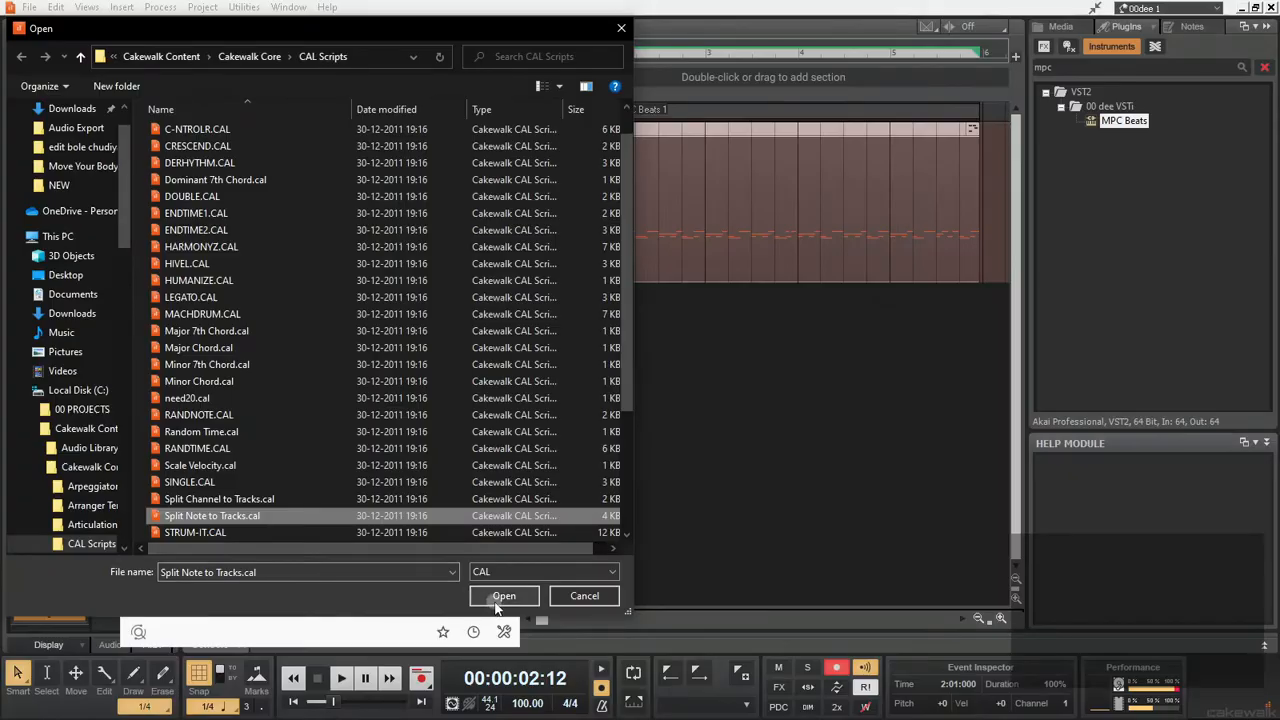
{"action": "left_click", "coordinate": [500, 597]}
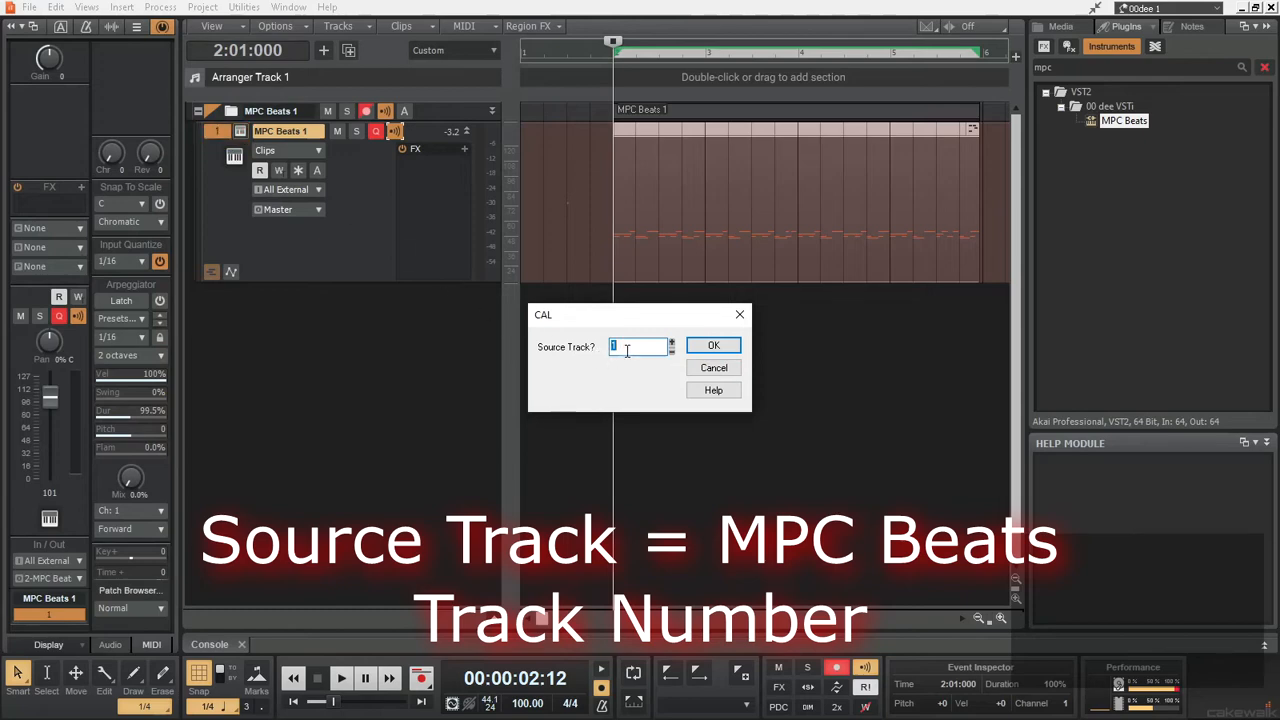
Split the notes from source track 1 to first destination track 2, channel 0 and port 1, continuing despite the routing limitation
{"action": "left_click", "coordinate": [715, 346]}
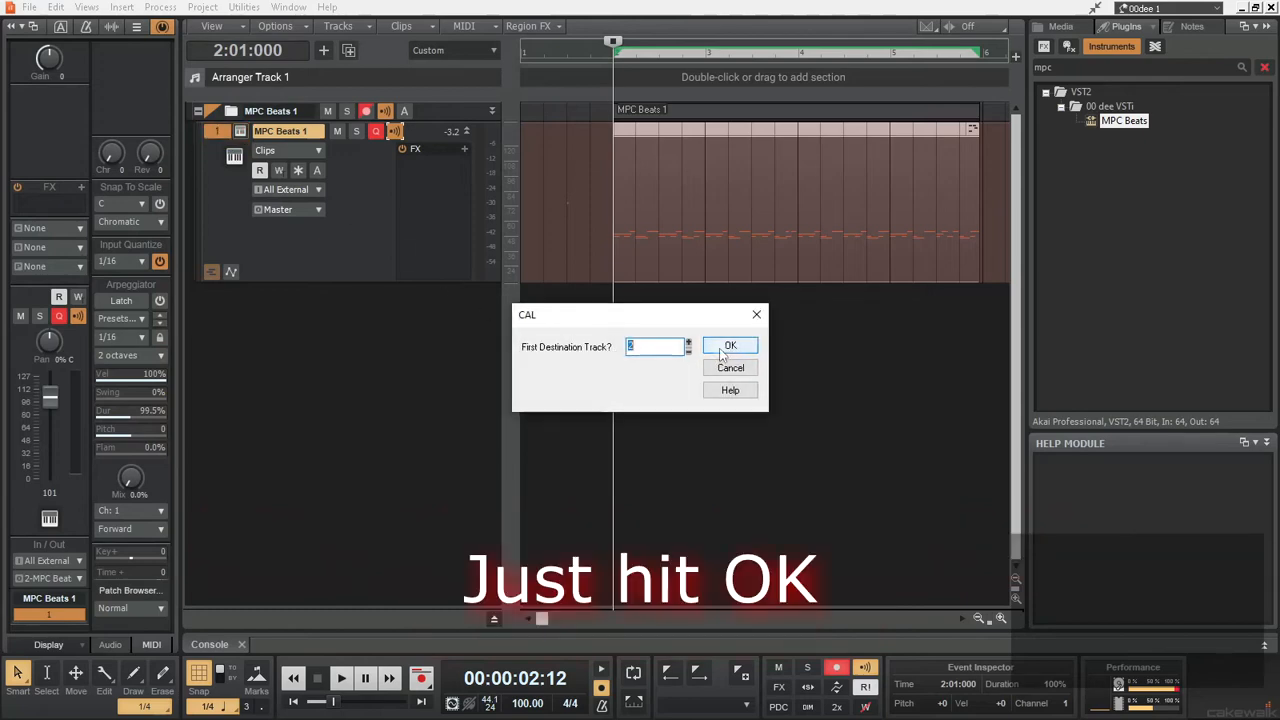
{"action": "left_click", "coordinate": [722, 347]}
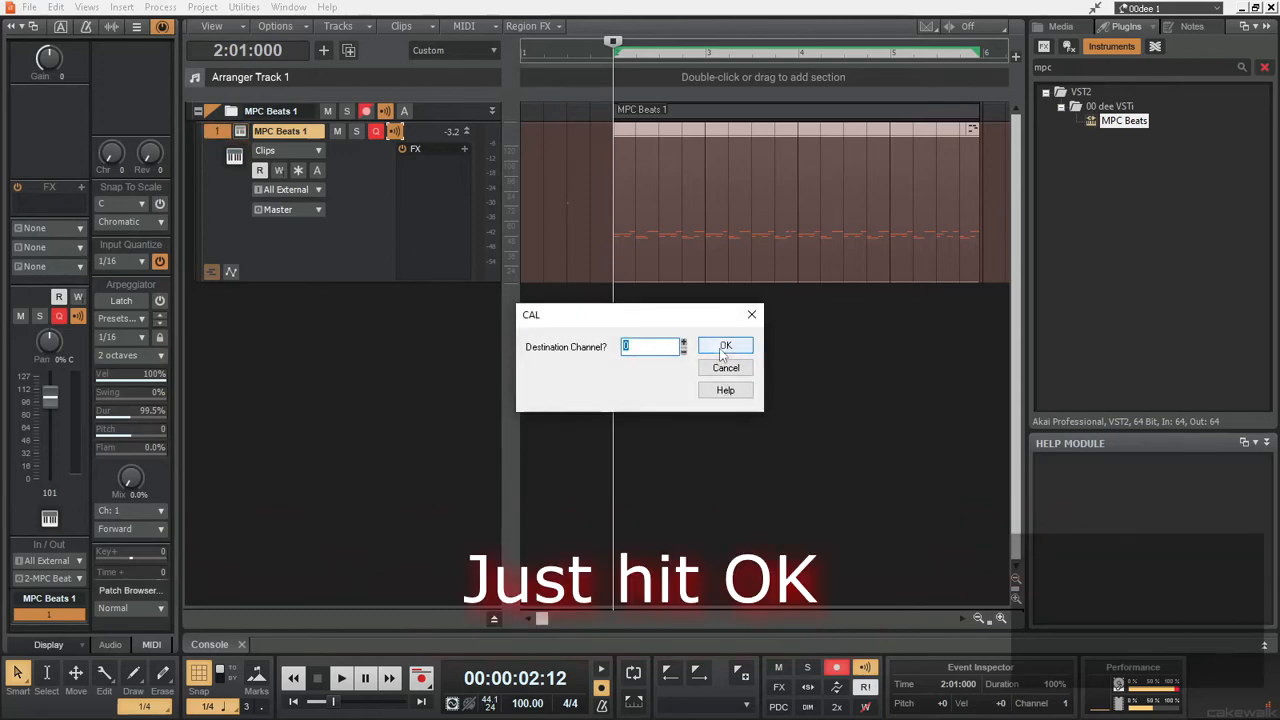
{"action": "left_click", "coordinate": [722, 350]}
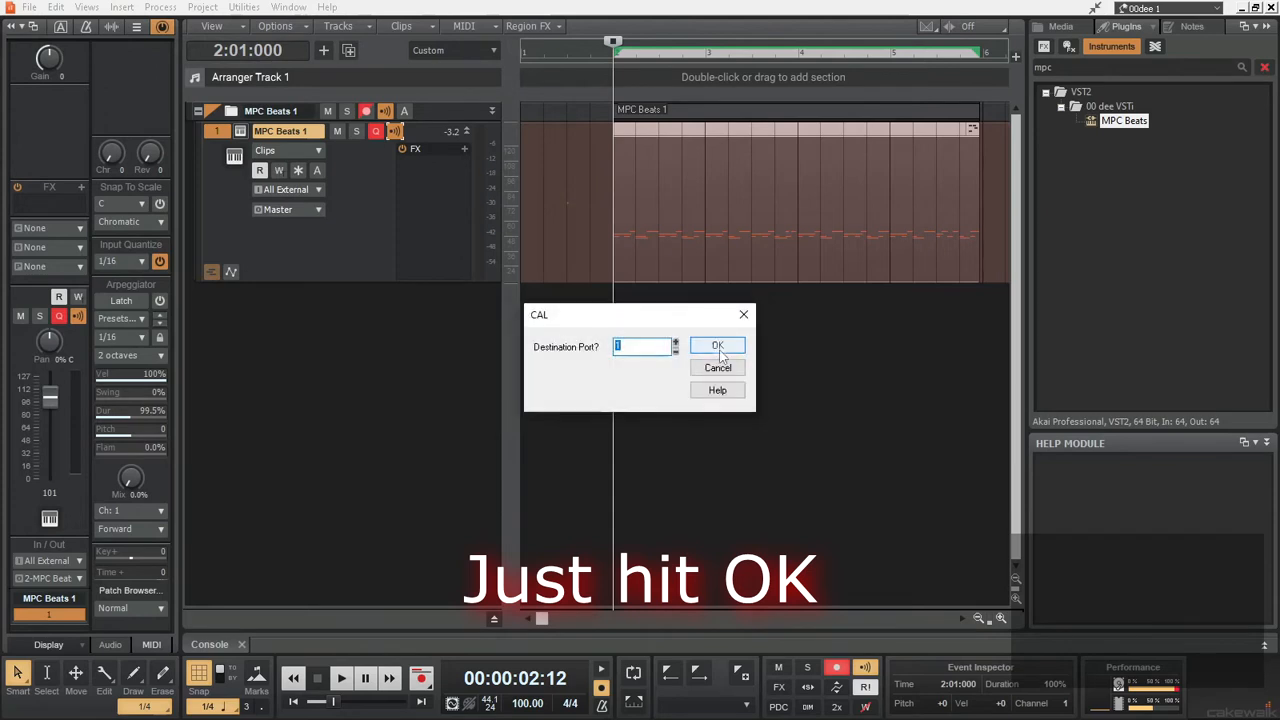
{"action": "left_click", "coordinate": [718, 348]}
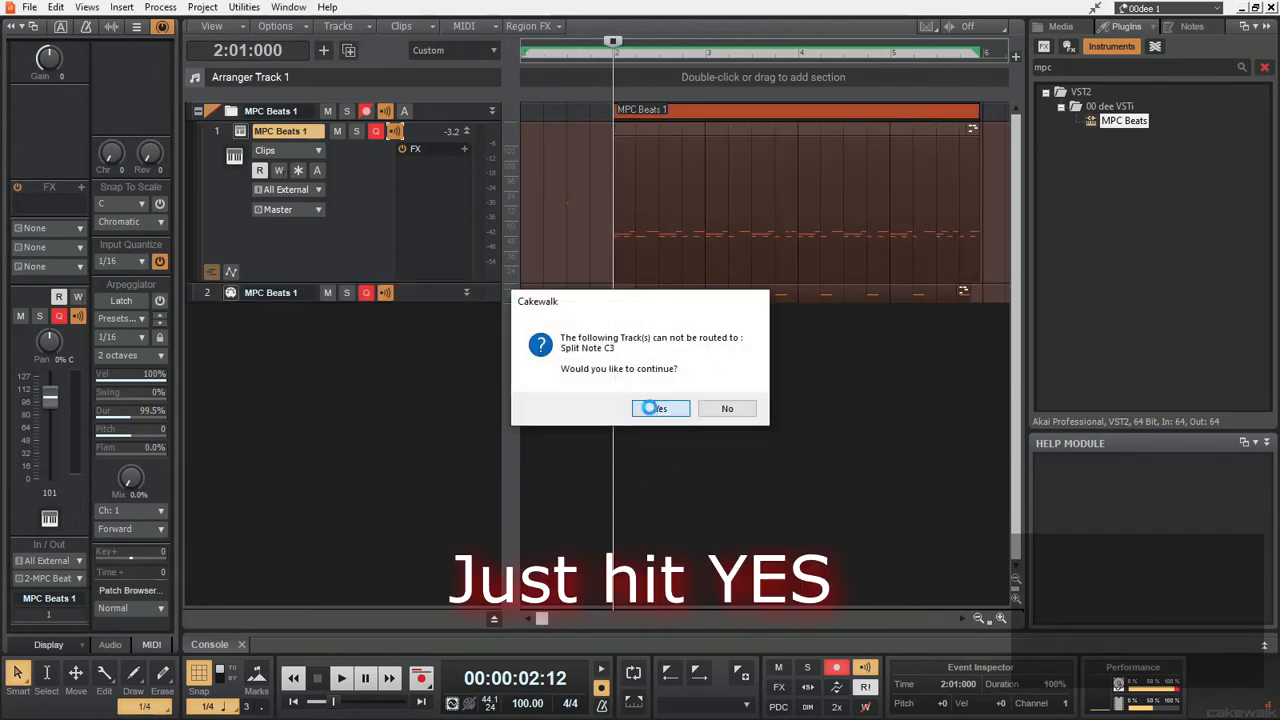
{"action": "left_click", "coordinate": [651, 408]}
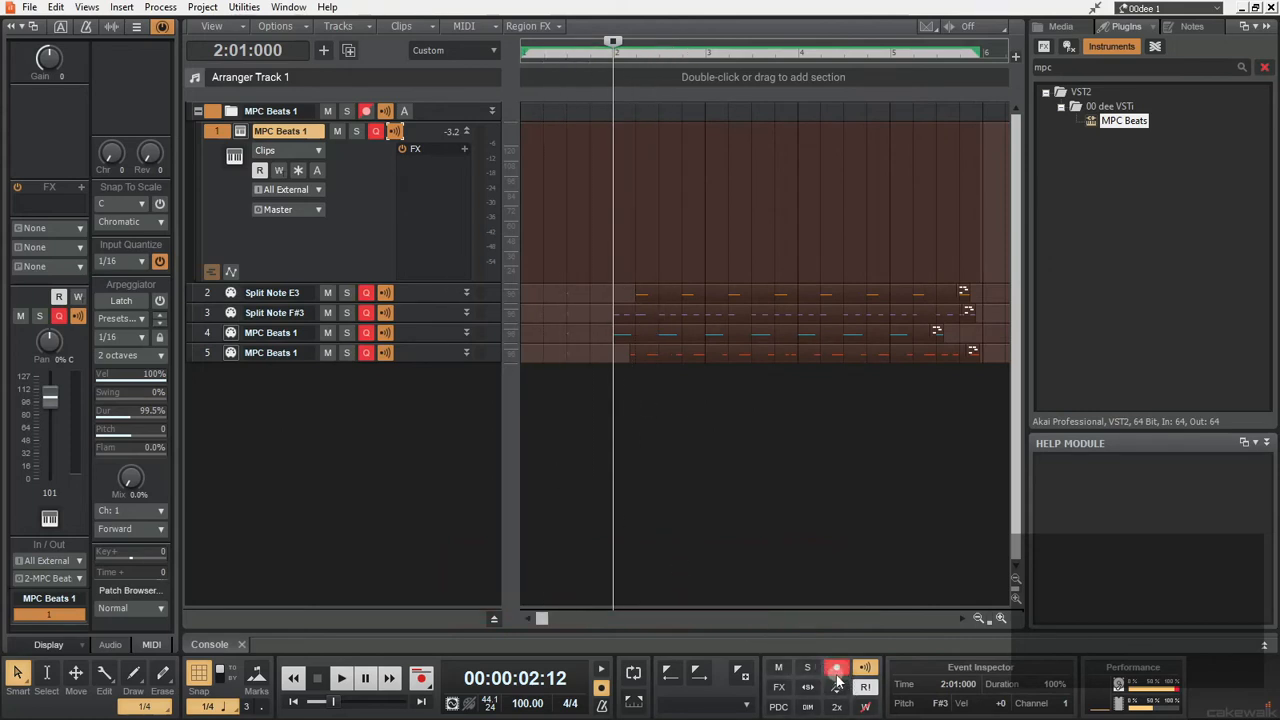
Disarm all tracks, switch off input echo on all of them, and clear the time selection
{"action": "left_click", "coordinate": [838, 672]}
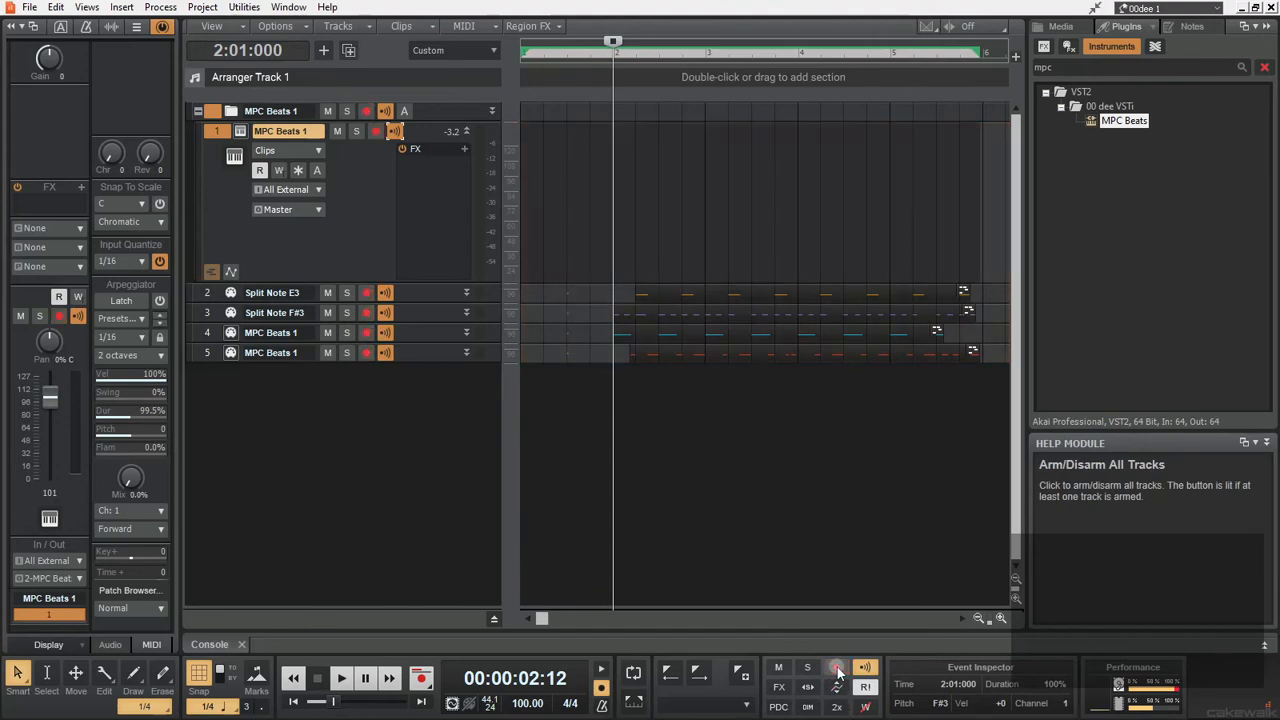
{"action": "left_click", "coordinate": [866, 670]}
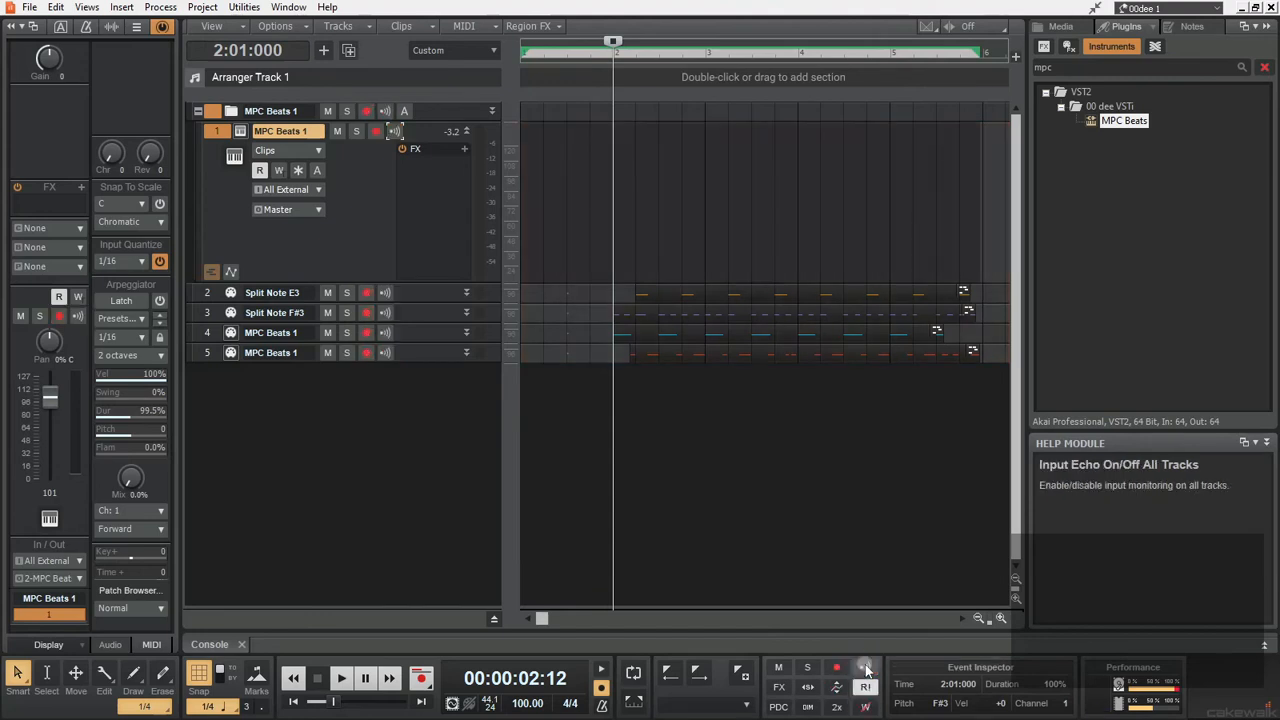
{"action": "left_click", "coordinate": [702, 472]}
{"action": "left_click", "coordinate": [208, 170]}
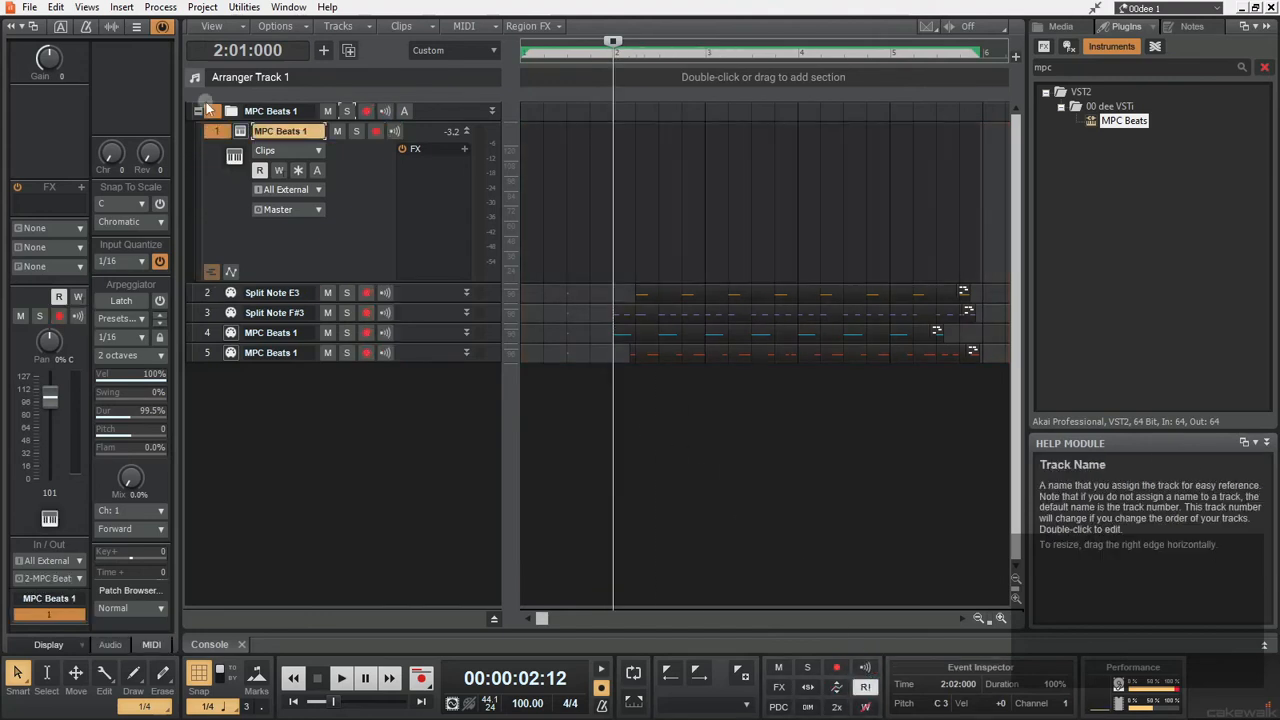
Turn on Auto Track Zoom so that the focused track is enlarged and all other tracks are minimized
{"action": "left_click", "coordinate": [210, 27]}
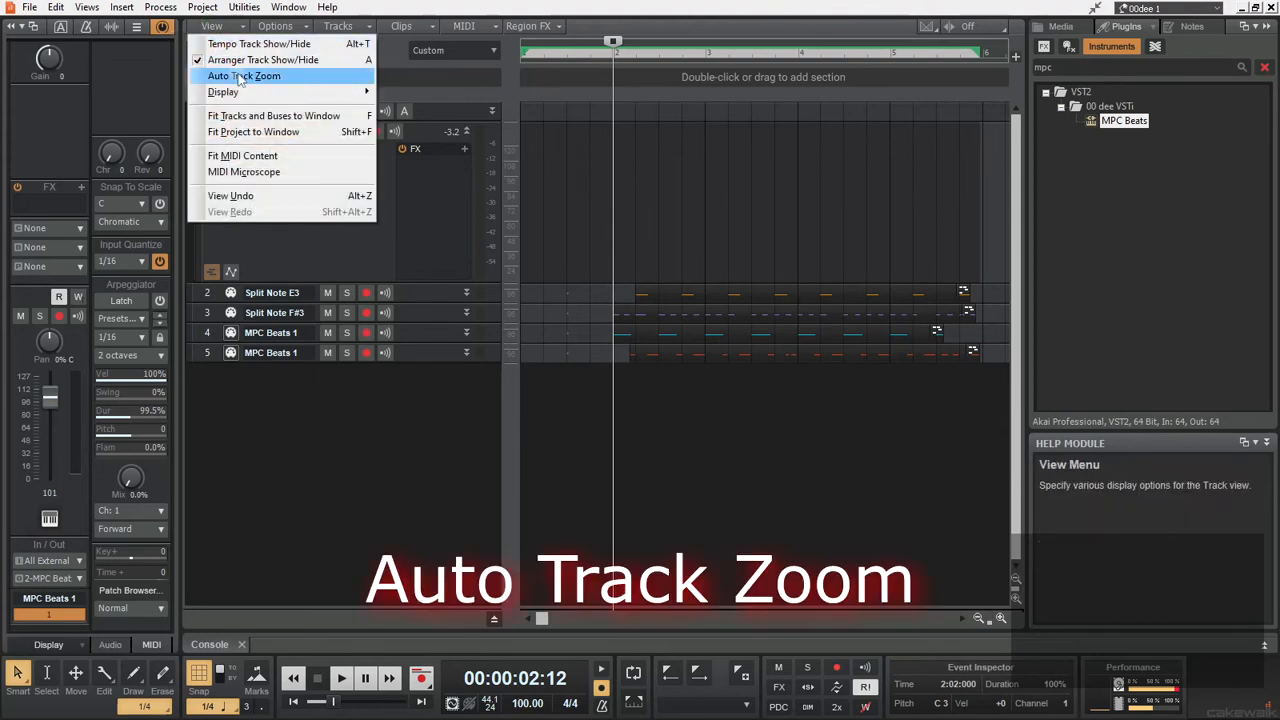
{"action": "left_click", "coordinate": [309, 78]}
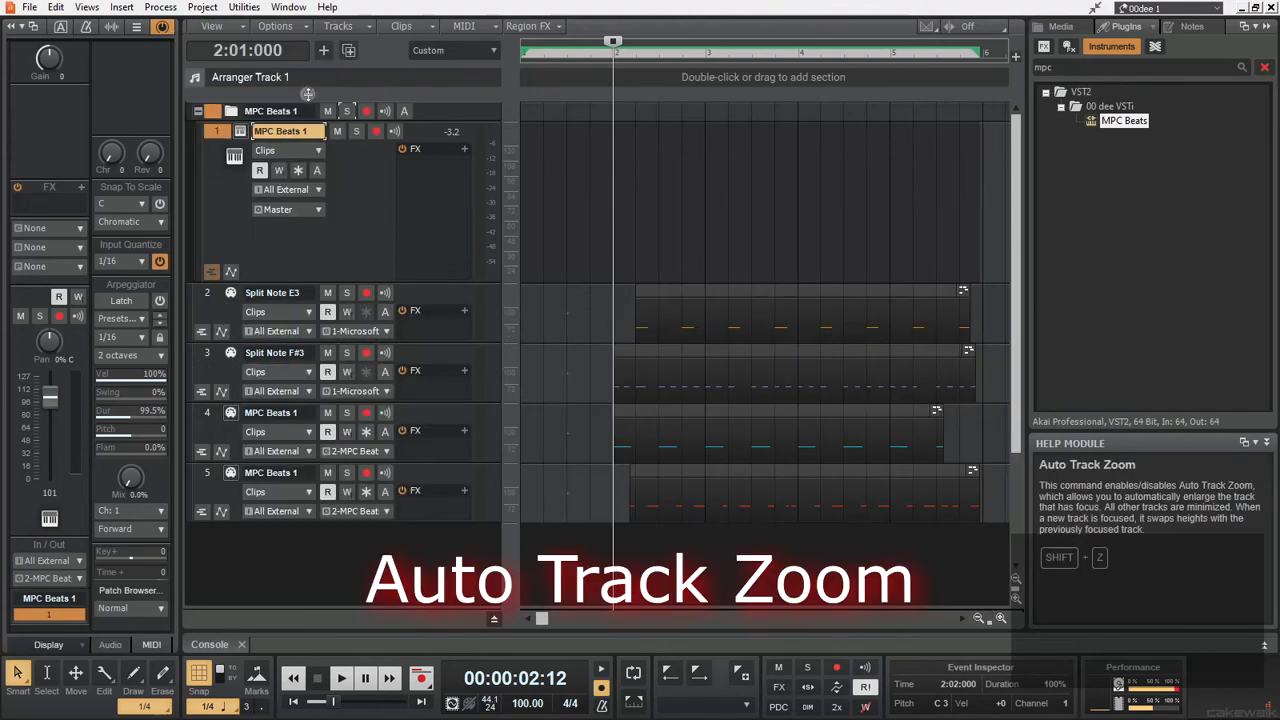
{"action": "left_click", "coordinate": [425, 355]}
{"action": "left_click_drag", "start_coordinate": [426, 355], "coordinate": [421, 299]}
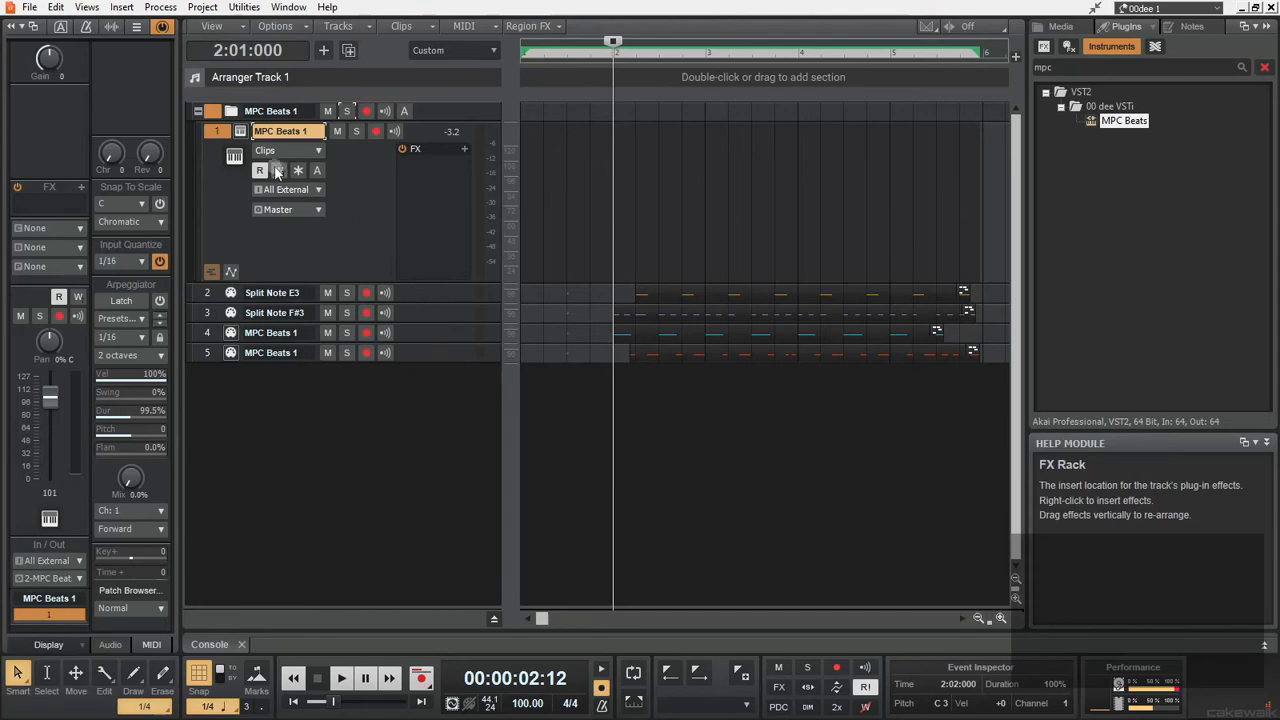
Set the MIDI output of the Split Note E3 track to 2-MPC Beats 1
{"action": "left_click", "coordinate": [210, 296]}
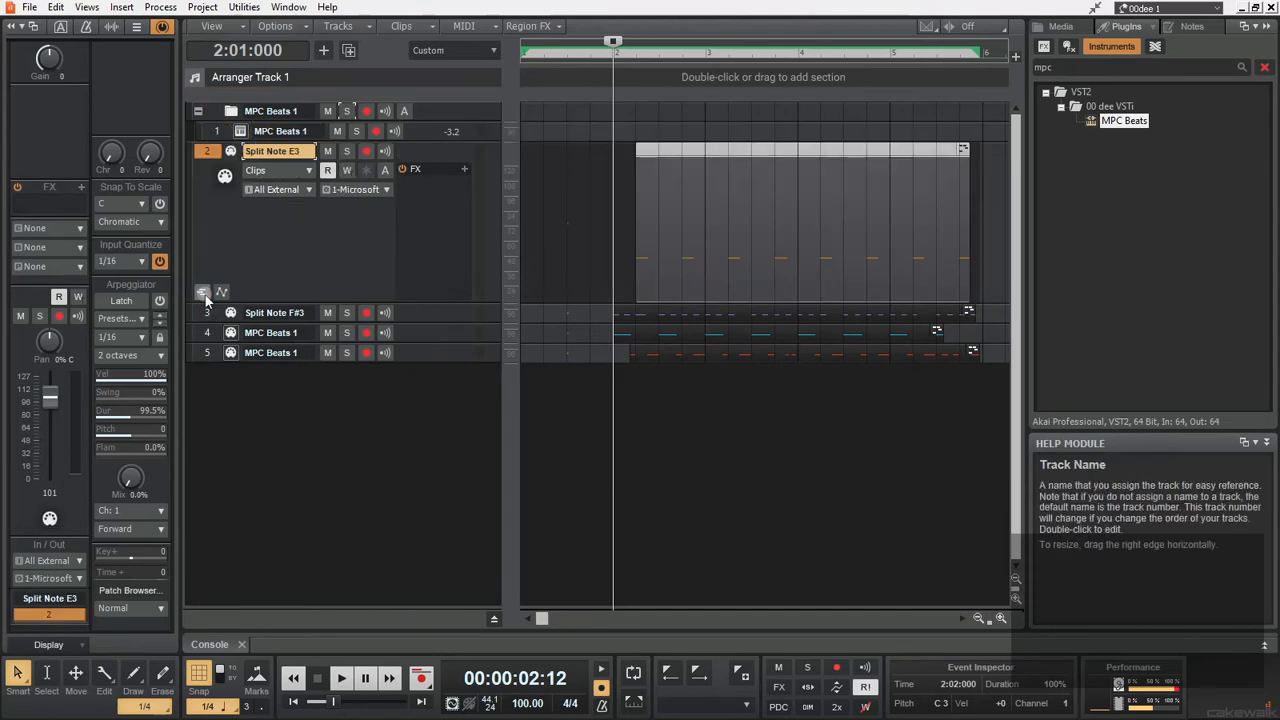
{"action": "left_click", "coordinate": [360, 190]}
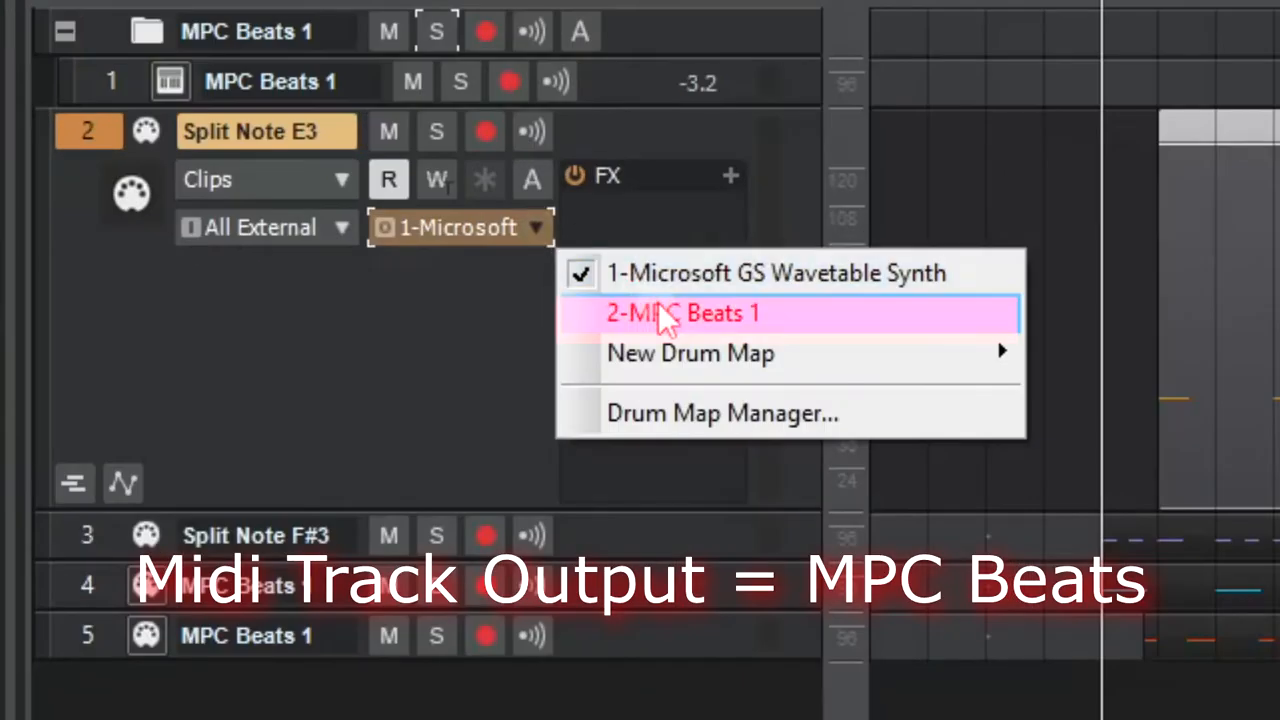
{"action": "left_click", "coordinate": [660, 313]}
Set the Split Note F#3 track's output to 2-MPC Beats 1 and check the outputs of tracks 4 and 5
{"action": "left_click", "coordinate": [134, 530]}
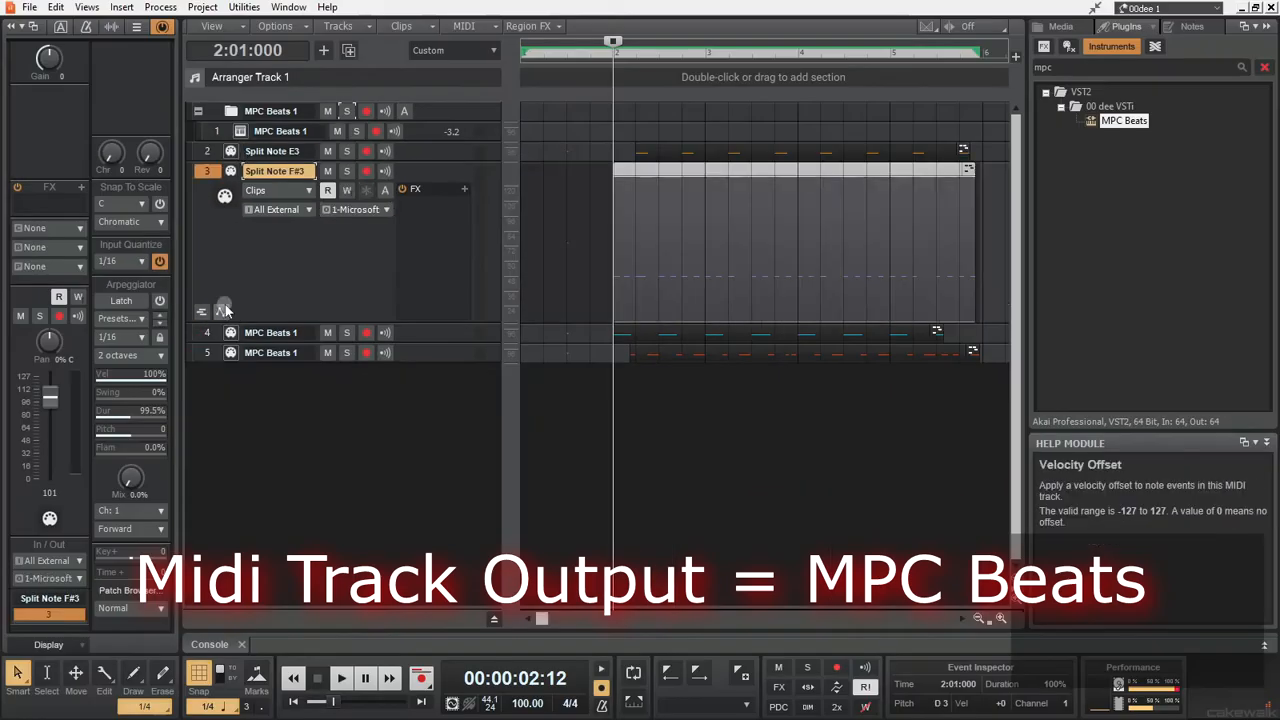
{"action": "left_click", "coordinate": [386, 210]}
{"action": "left_click", "coordinate": [450, 246]}
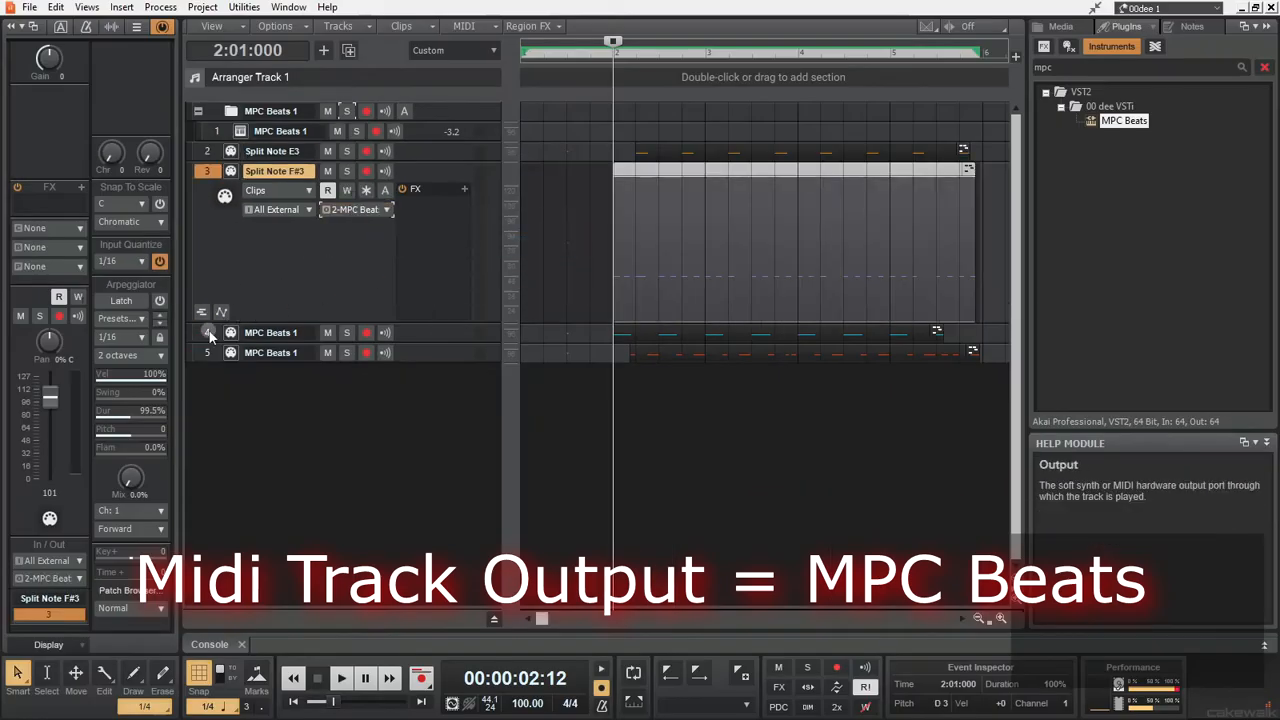
{"action": "left_click_drag", "start_coordinate": [209, 335], "coordinate": [209, 363]}
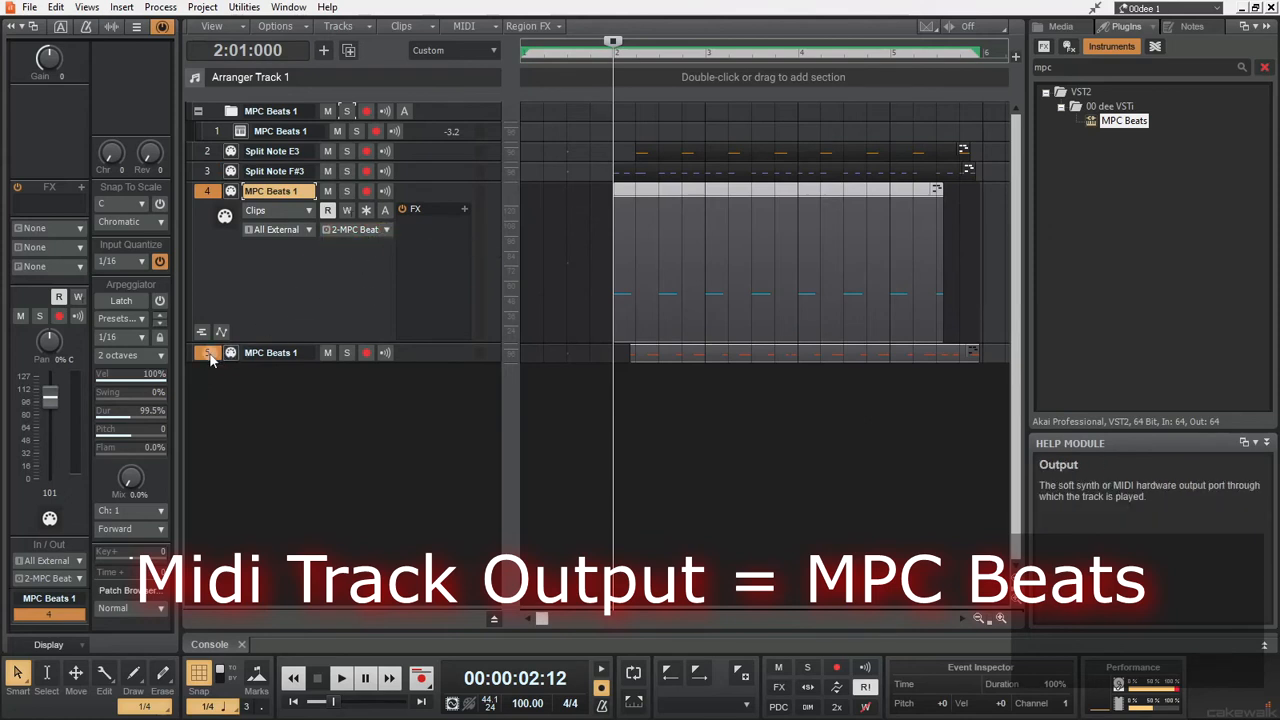
{"action": "left_click", "coordinate": [209, 356]}
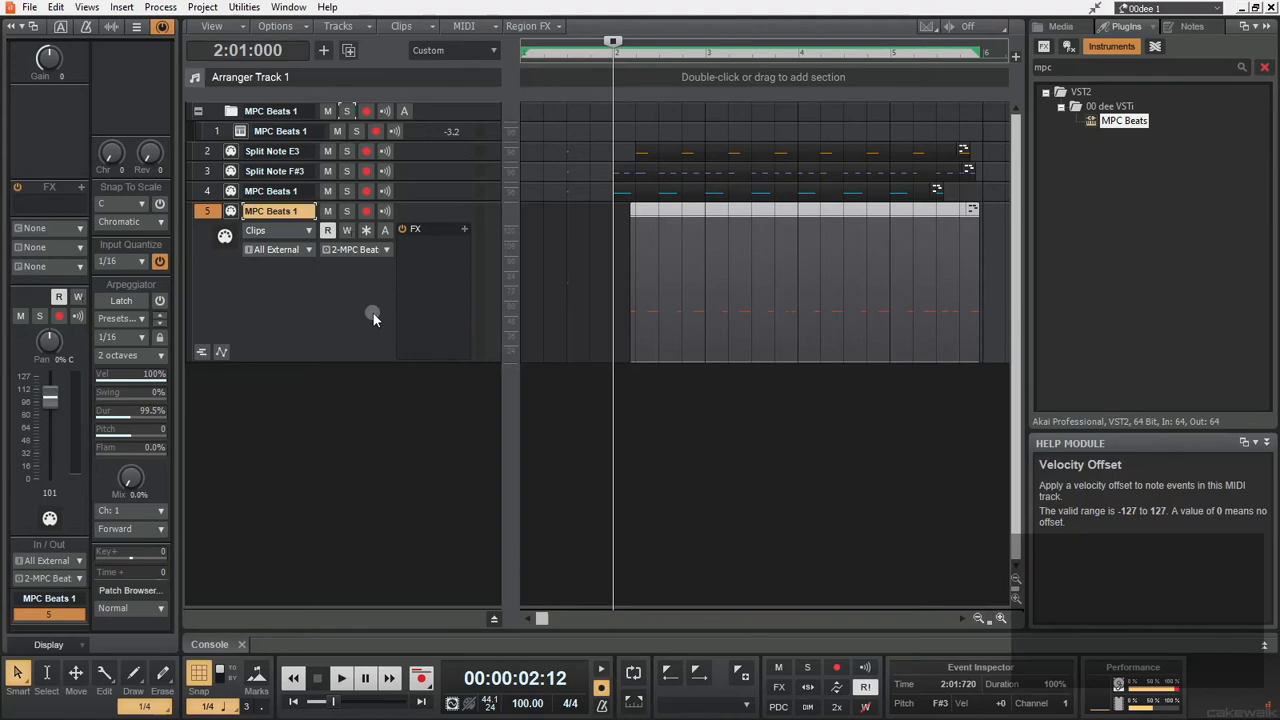
Play the beat, audition the Split Note E3 track in solo and rename it Kick 1
{"action": "key", "text": "space"}
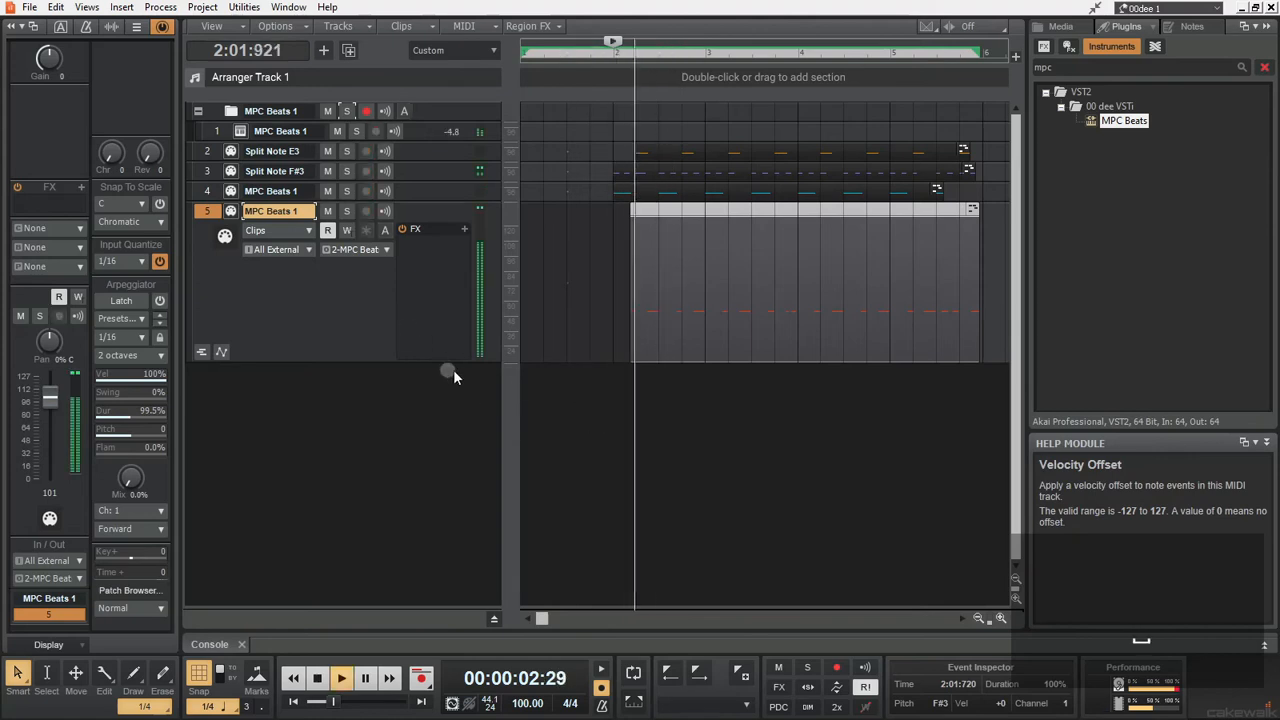
{"action": "left_click", "coordinate": [347, 151]}
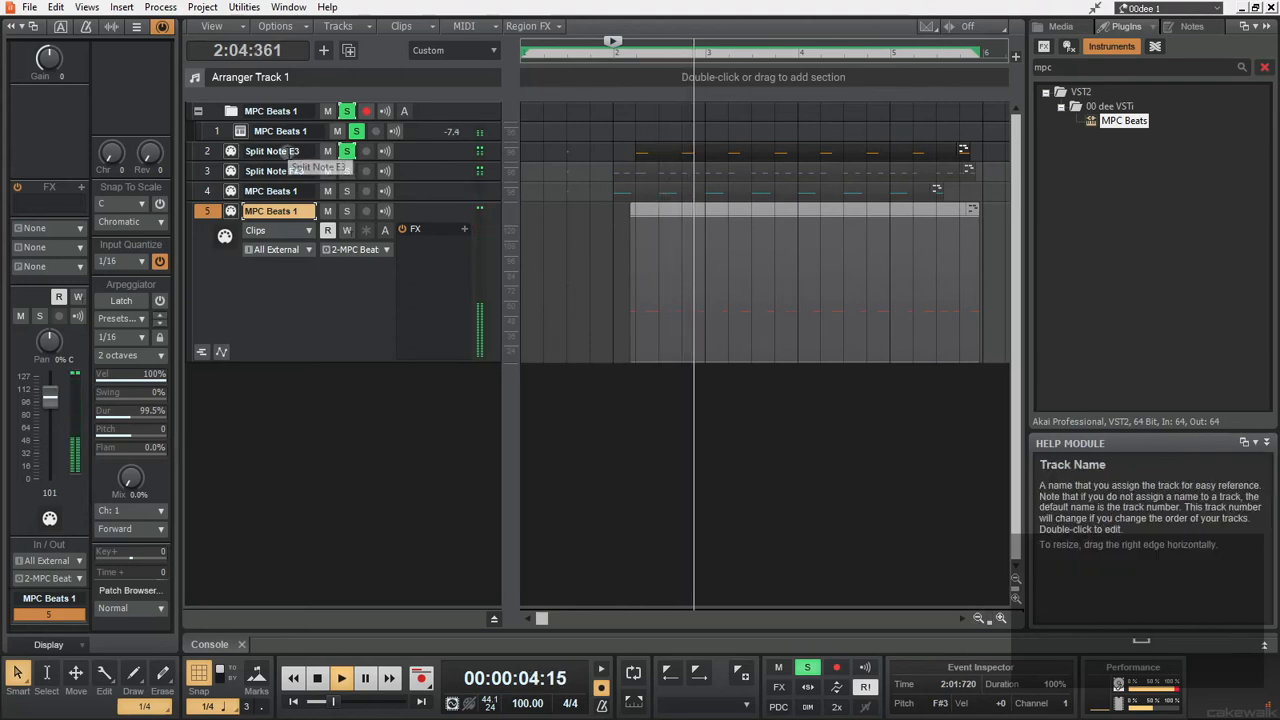
{"action": "double_click", "coordinate": [280, 151]}
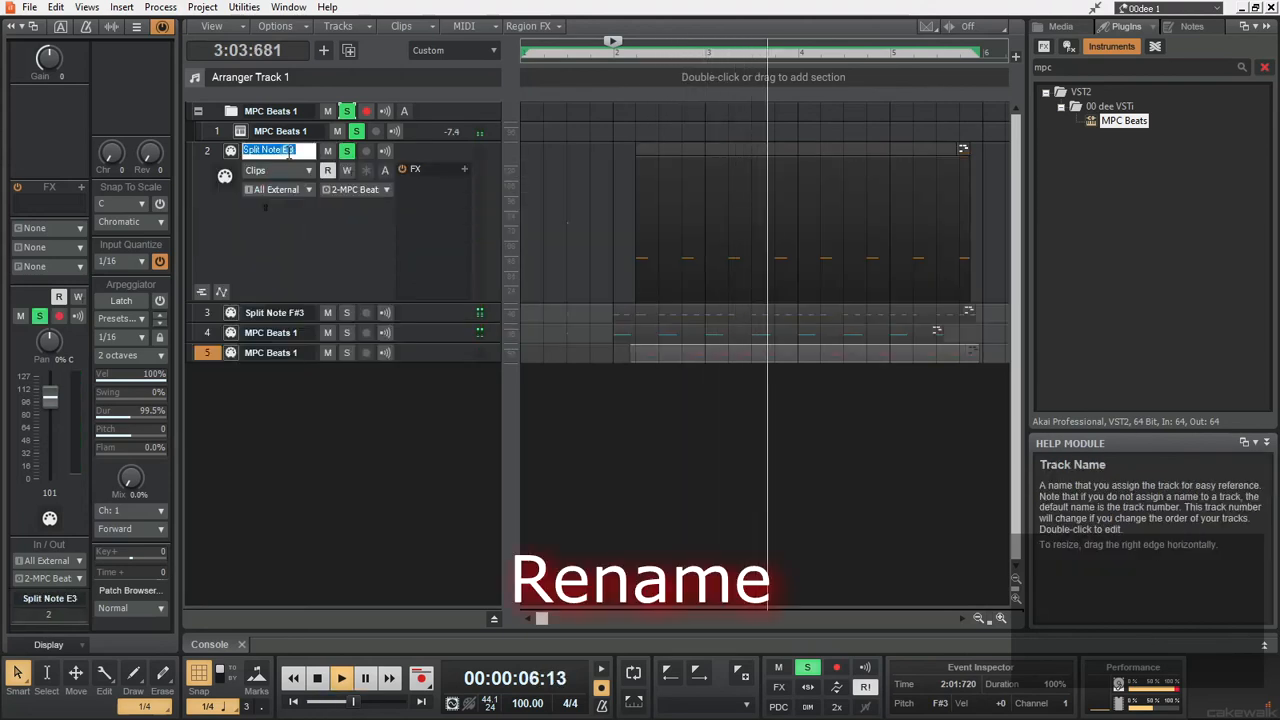
{"action": "type", "text": "Kick 1"}
{"action": "key", "text": "Return"}
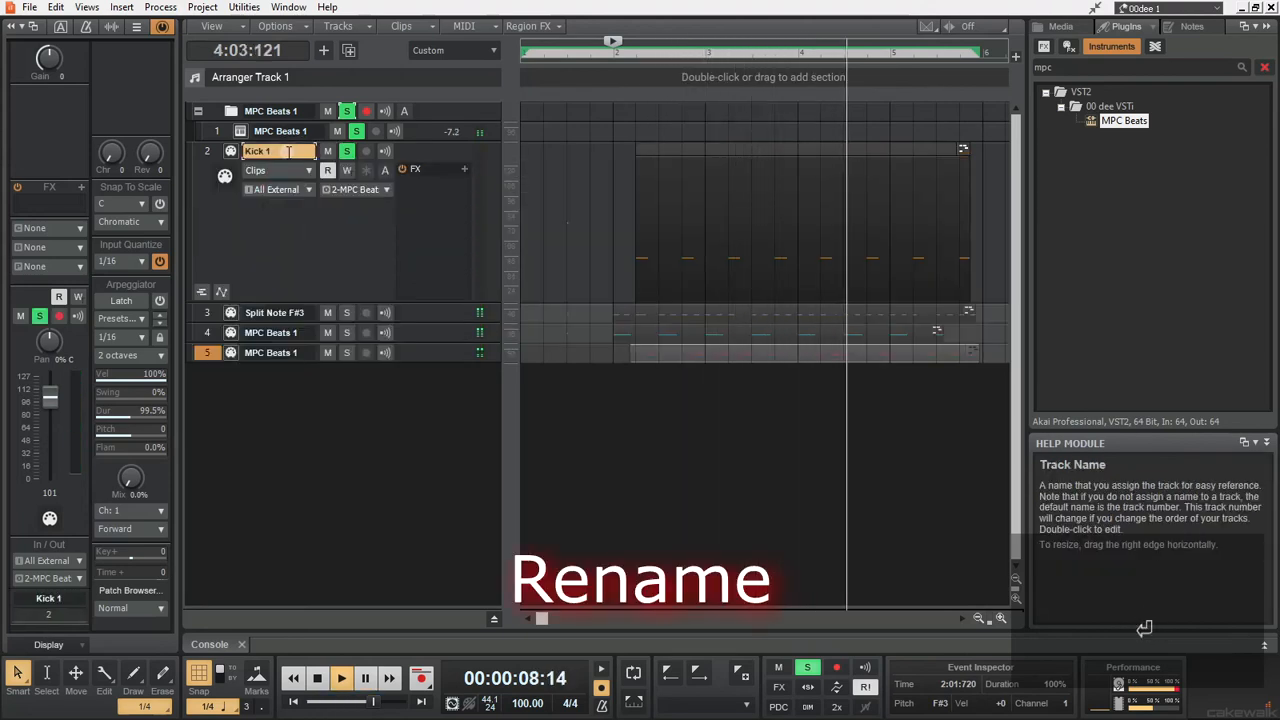
{"action": "key", "text": "space"}
{"action": "left_click", "coordinate": [347, 151]}
Audition the Split Note F#3 track in solo and rename it Hat
{"action": "left_click", "coordinate": [347, 313]}
{"action": "left_click", "coordinate": [286, 313]}
{"action": "double_click", "coordinate": [290, 171]}
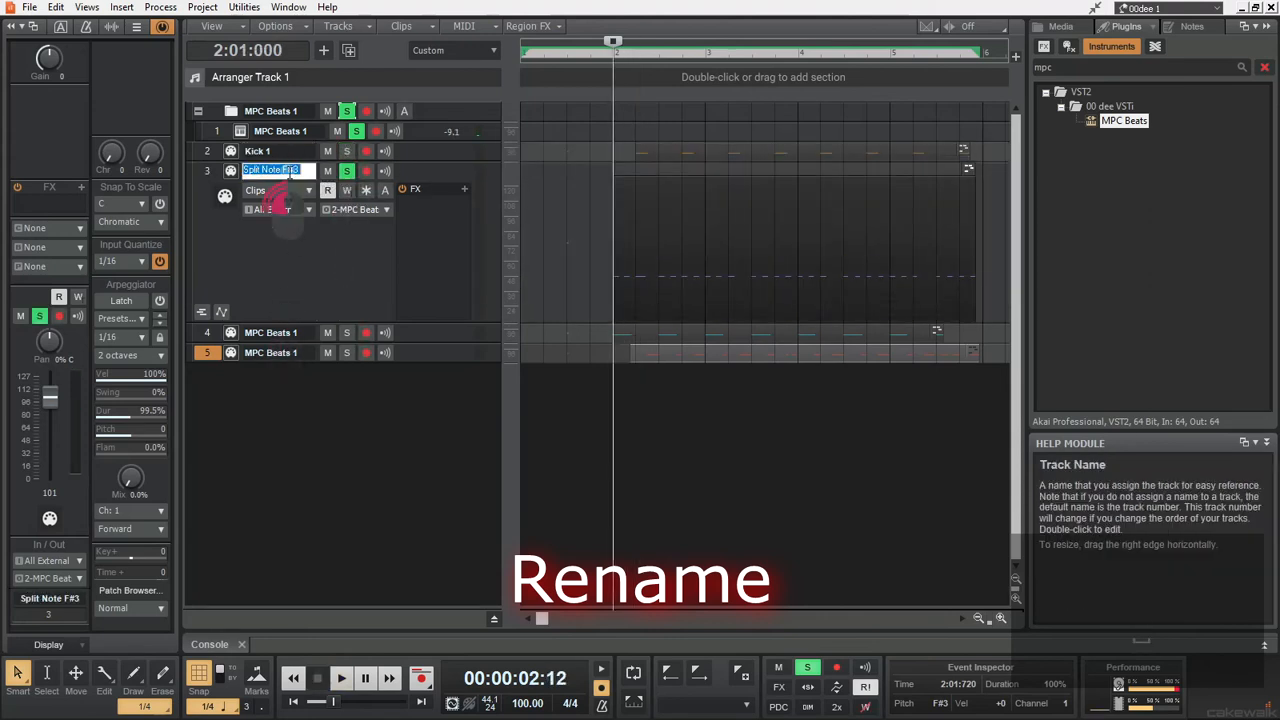
{"action": "left_click", "coordinate": [248, 333]}
{"action": "key", "text": "space"}
{"action": "key", "text": "space"}
{"action": "left_click", "coordinate": [347, 171]}
Audition track 4 in solo and rename it Kick 2
{"action": "left_click", "coordinate": [347, 191]}
{"action": "key", "text": "space"}
{"action": "key", "text": "space"}
{"action": "double_click", "coordinate": [271, 191]}
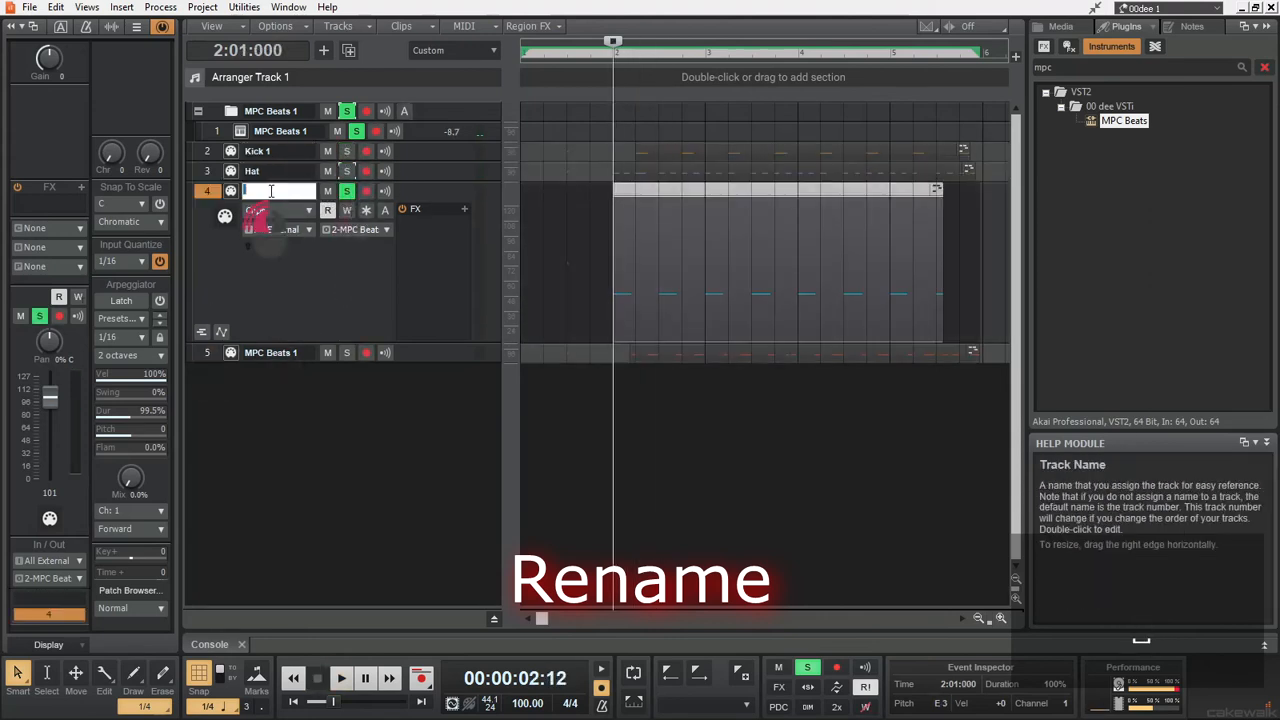
{"action": "left_click", "coordinate": [347, 191]}
Audition track 5 in solo and rename it Snare
{"action": "left_click", "coordinate": [347, 353]}
{"action": "left_click", "coordinate": [213, 352]}
{"action": "key", "text": "space"}
{"action": "key", "text": "space"}
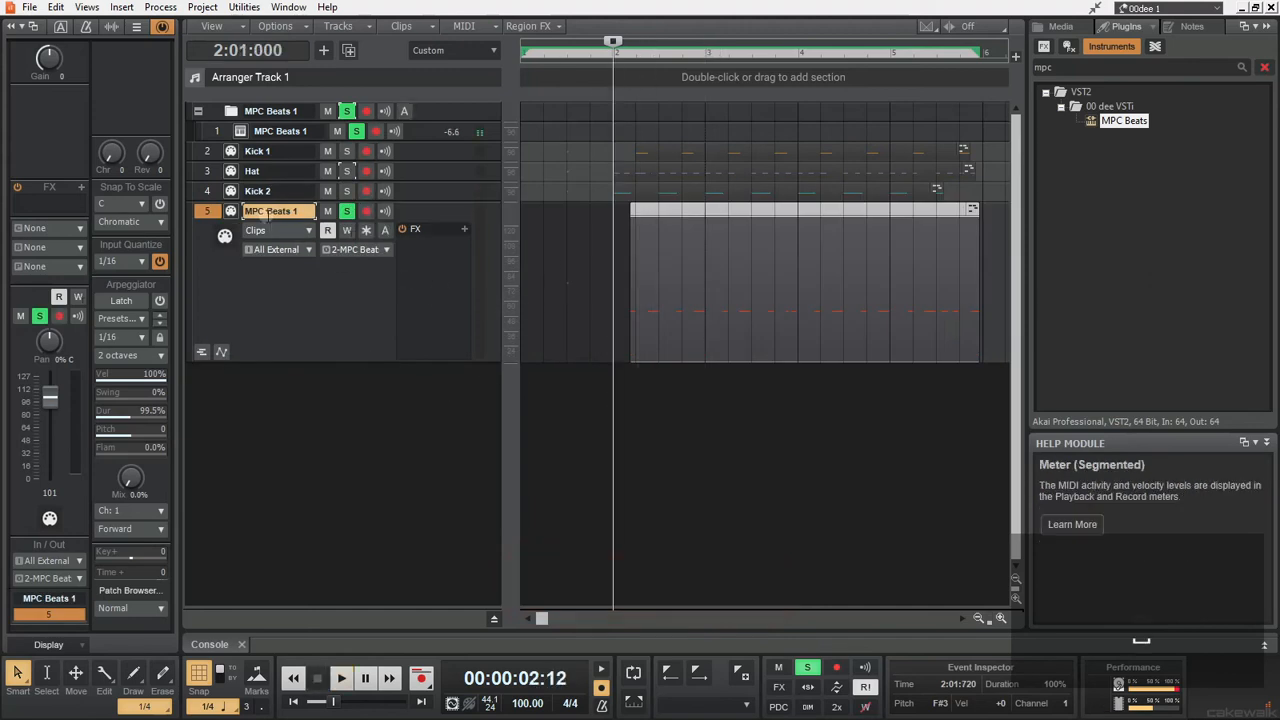
{"action": "double_click", "coordinate": [271, 211]}
{"action": "type", "text": "Snare"}
{"action": "key", "text": "Return"}
Clear the solo and play the full beat with all the split drum tracks
{"action": "left_click", "coordinate": [357, 131]}
{"action": "key", "text": "space"}
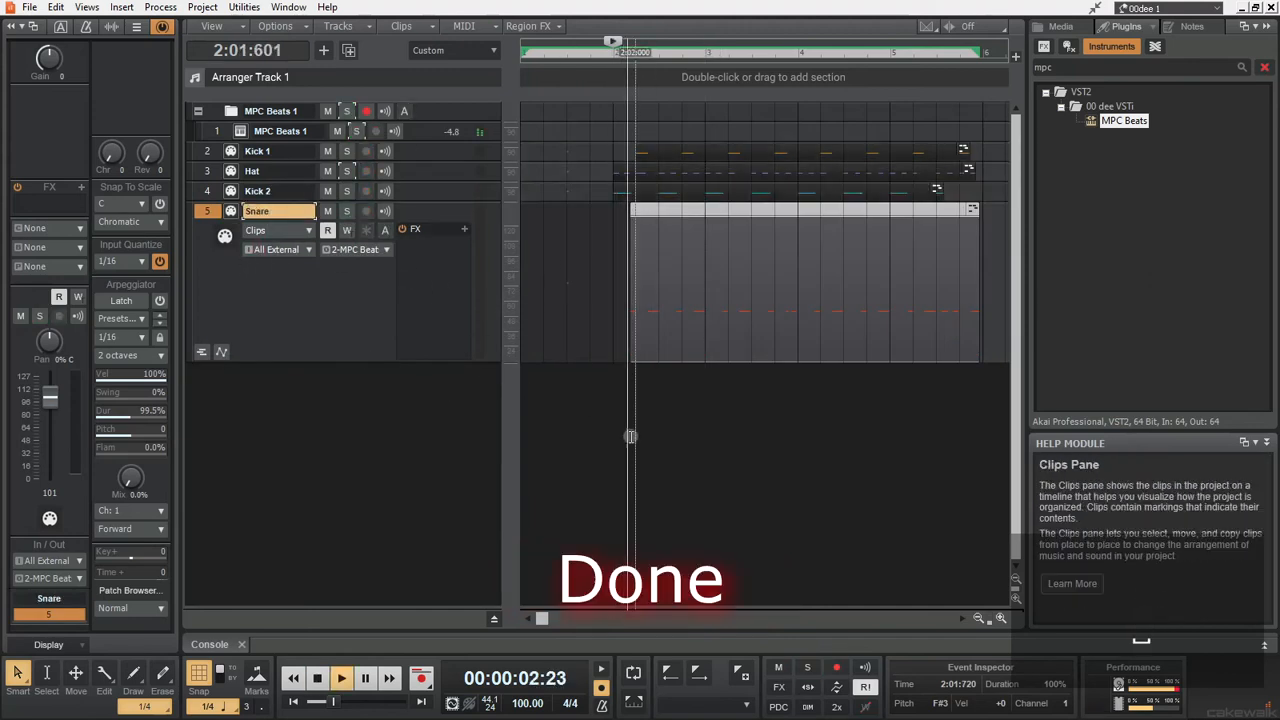